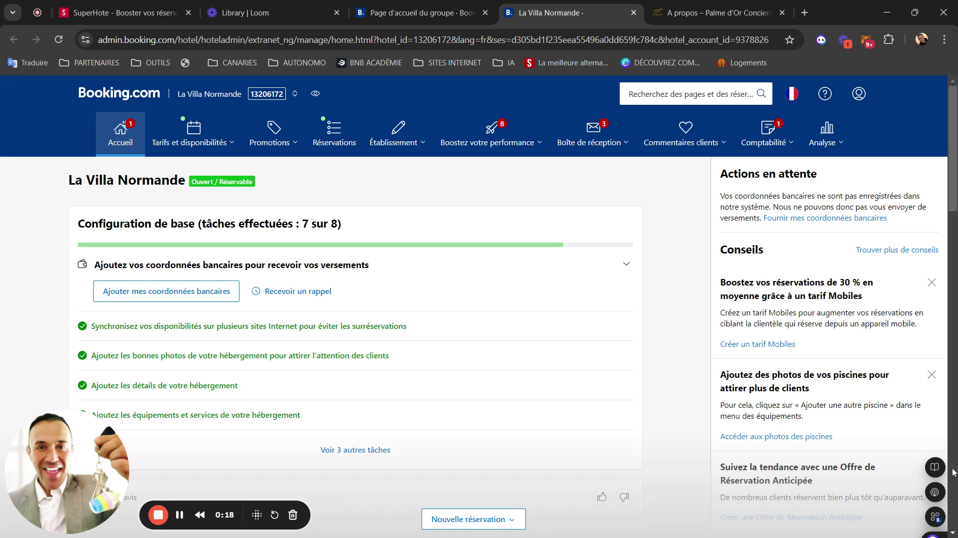
{"action": "mouse_move", "coordinate": [942, 470]}
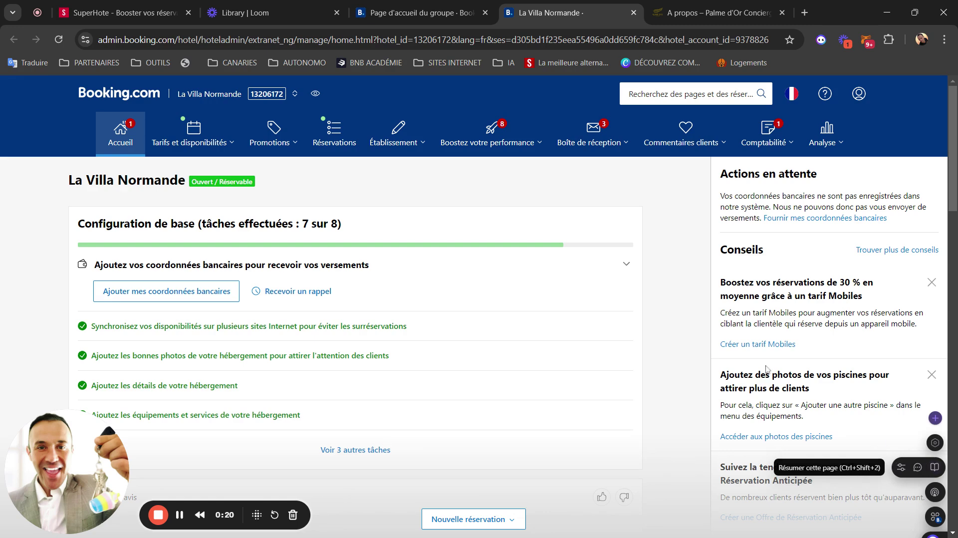
{"action": "left_click", "coordinate": [206, 95]}
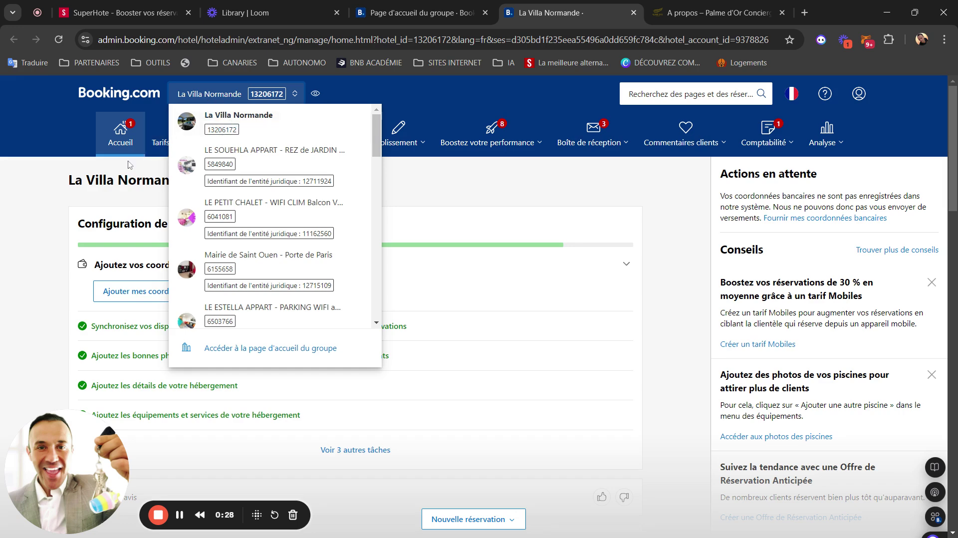
{"action": "left_click", "coordinate": [25, 206]}
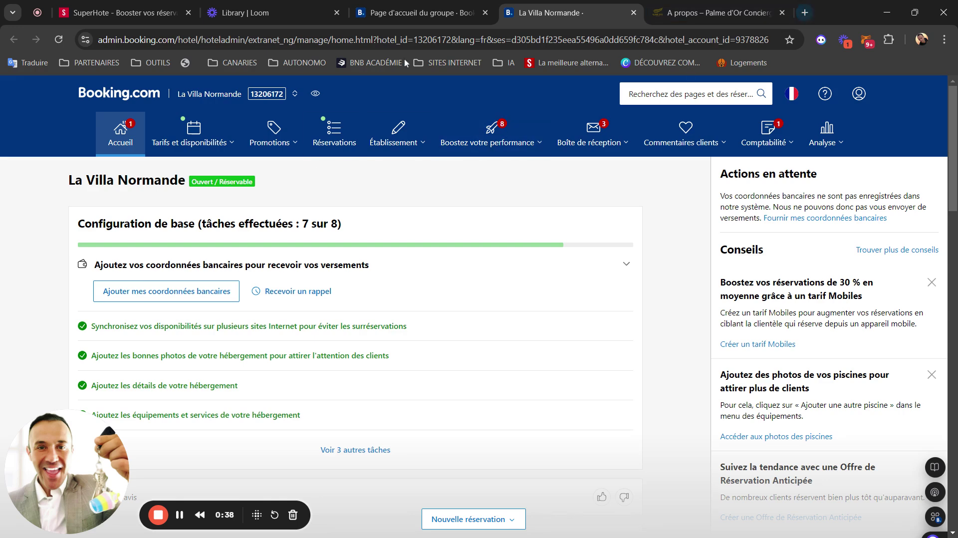
Step: Search Google for "chic family perpignan" and open the Booking.com result for the Chic Family apartment
{"action": "left_click", "coordinate": [379, 40]}
{"action": "key", "text": "BackSpace"}
{"action": "type", "text": "ch"}
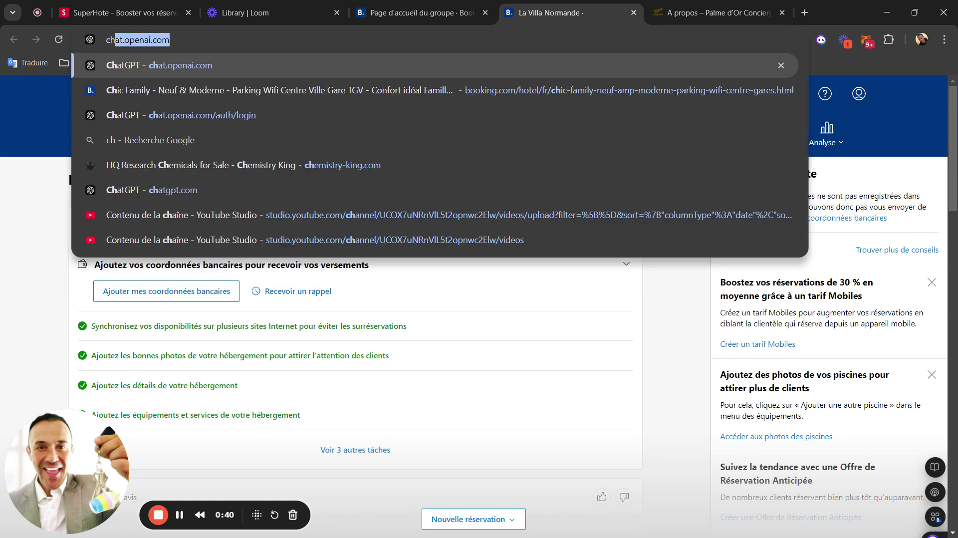
{"action": "type", "text": "ic planet"}
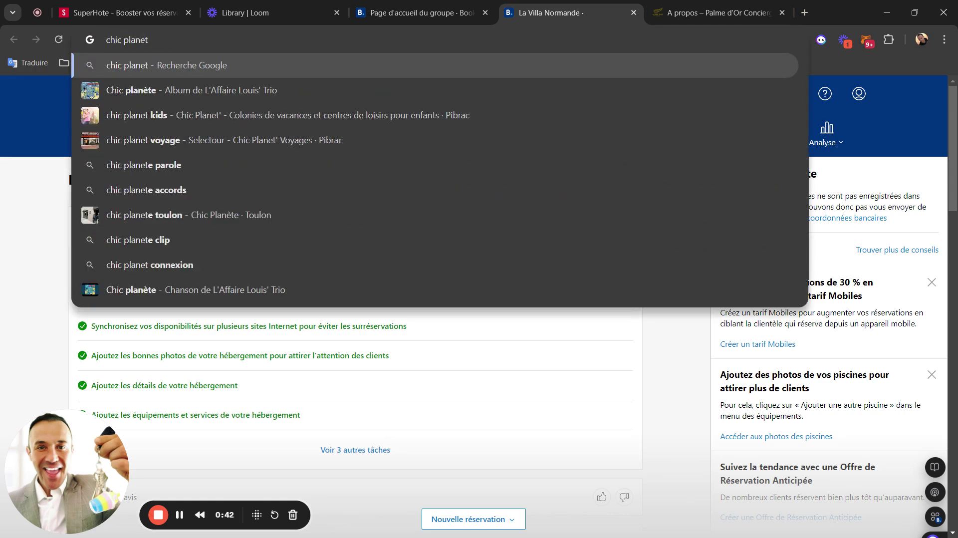
{"action": "key", "text": "BackSpace"}
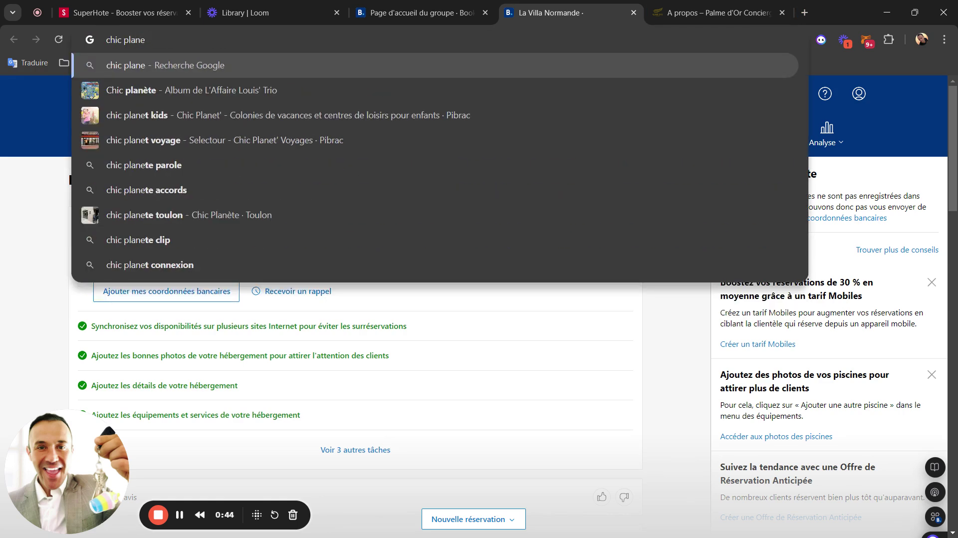
{"action": "type", "text": "t"}
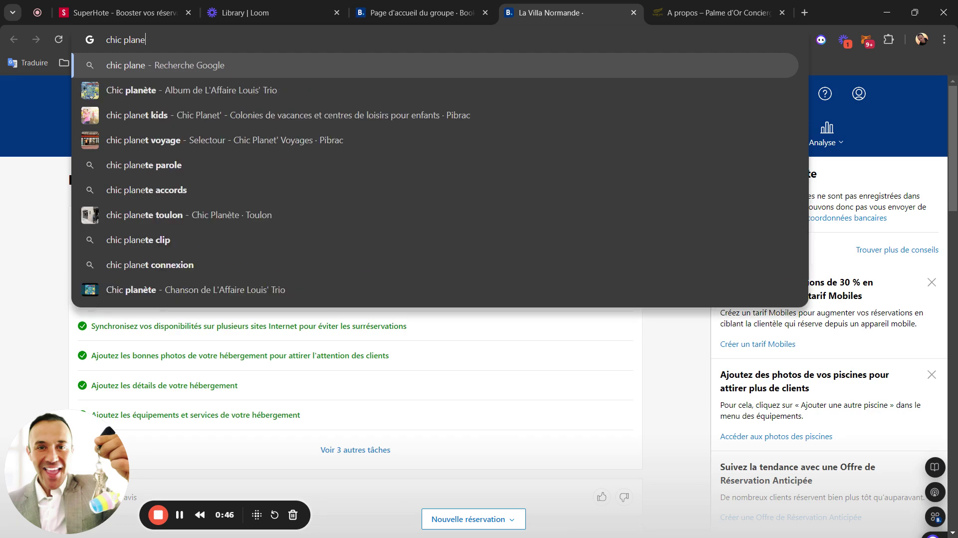
{"action": "key", "text": "BackSpace"}
{"action": "key", "text": "BackSpace"}
{"action": "key", "text": "BackSpace"}
{"action": "key", "text": "BackSpace"}
{"action": "key", "text": "BackSpace"}
{"action": "key", "text": "BackSpace"}
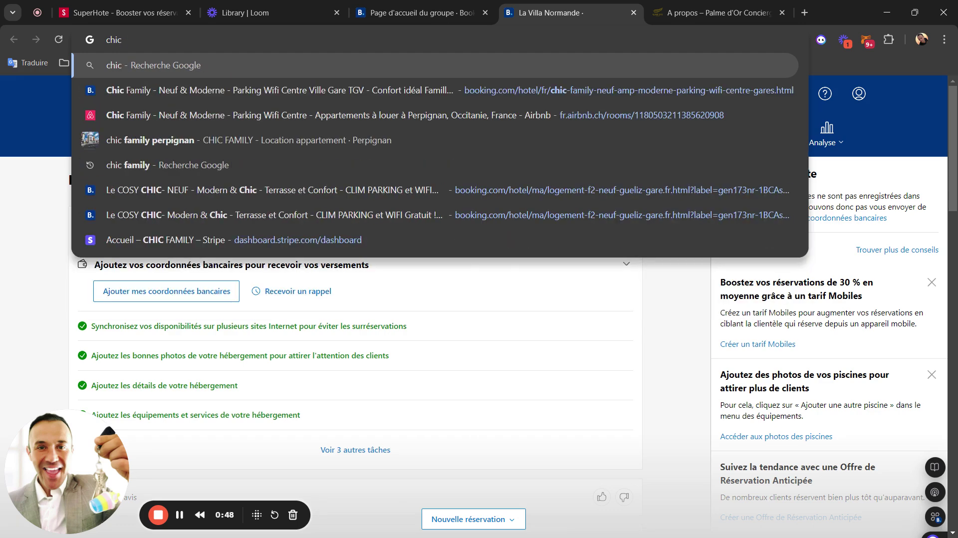
{"action": "type", "text": "family "}
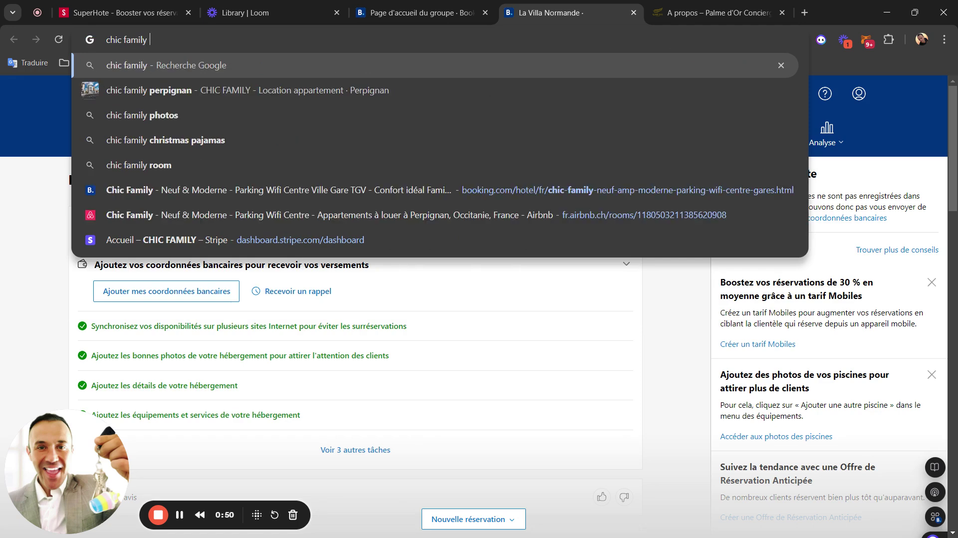
{"action": "type", "text": "perpignan"}
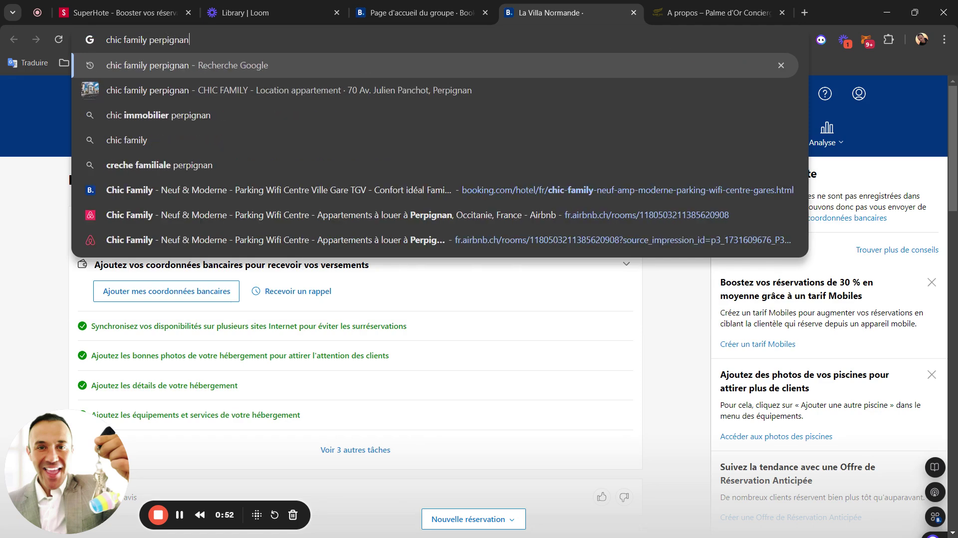
{"action": "left_click", "coordinate": [191, 66]}
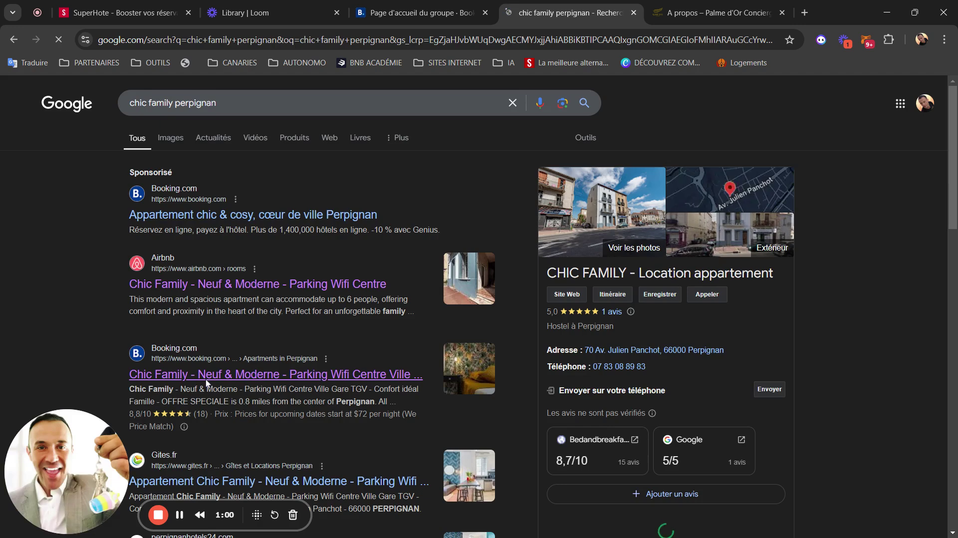
{"action": "left_click", "coordinate": [156, 375]}
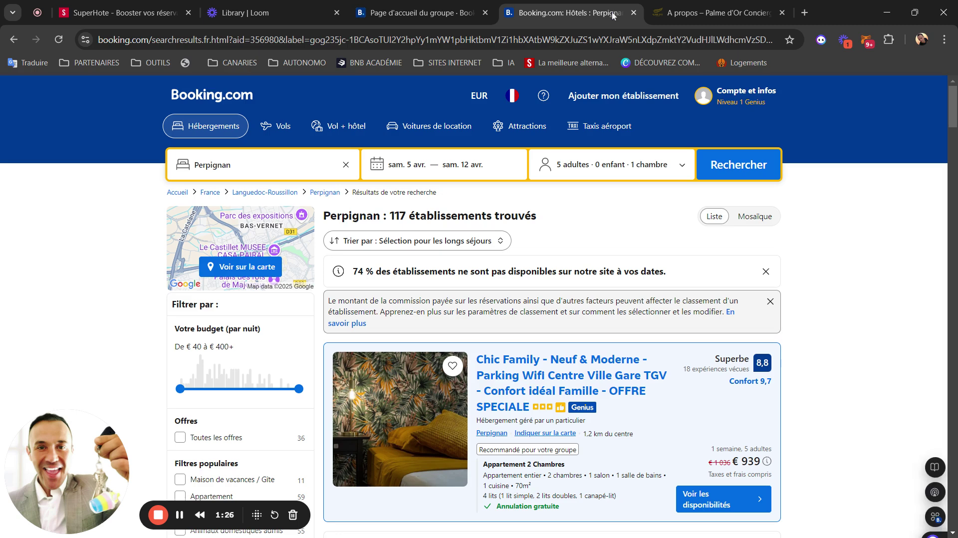
Step: Return to the La Villa Normande extranet home page and open the villa's public Booking.com page
{"action": "left_click", "coordinate": [15, 47]}
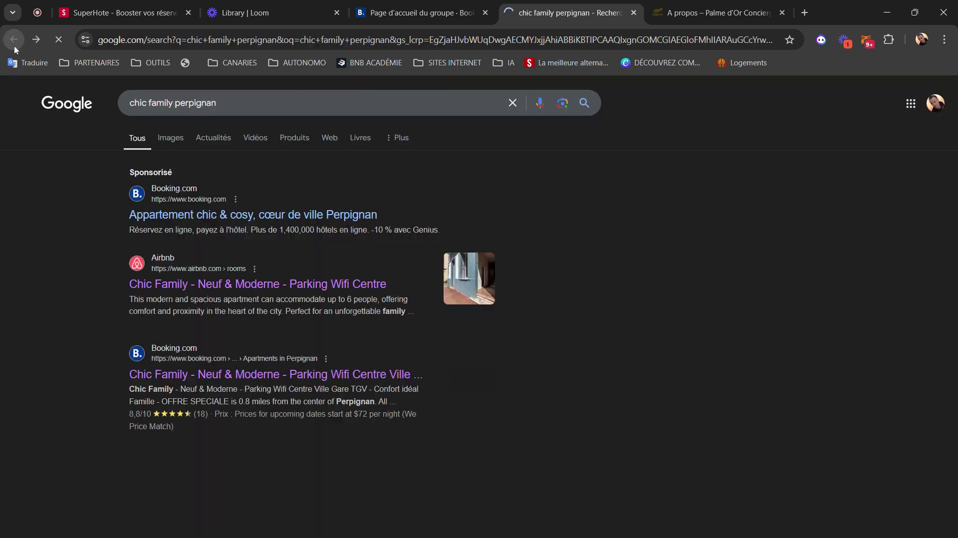
{"action": "key", "text": "alt+Left"}
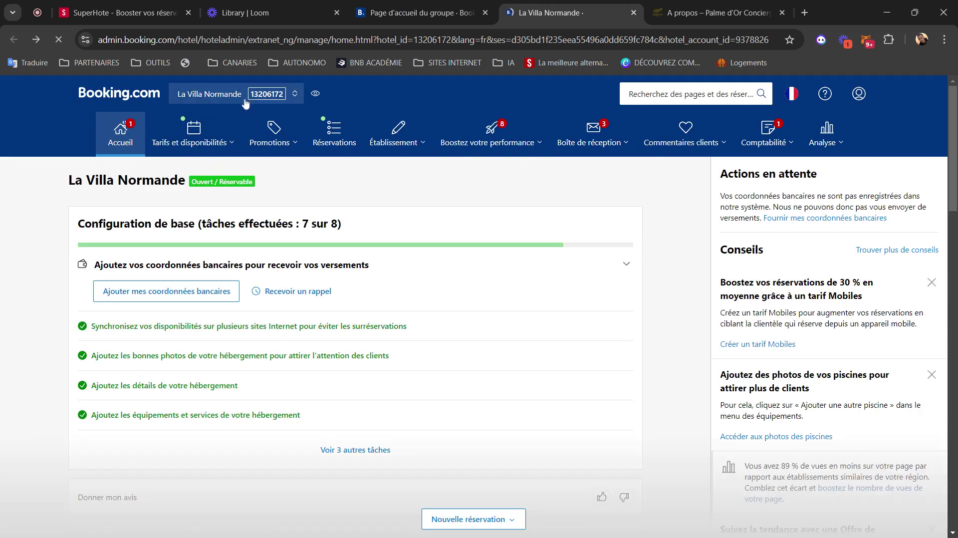
{"action": "left_click", "coordinate": [246, 105]}
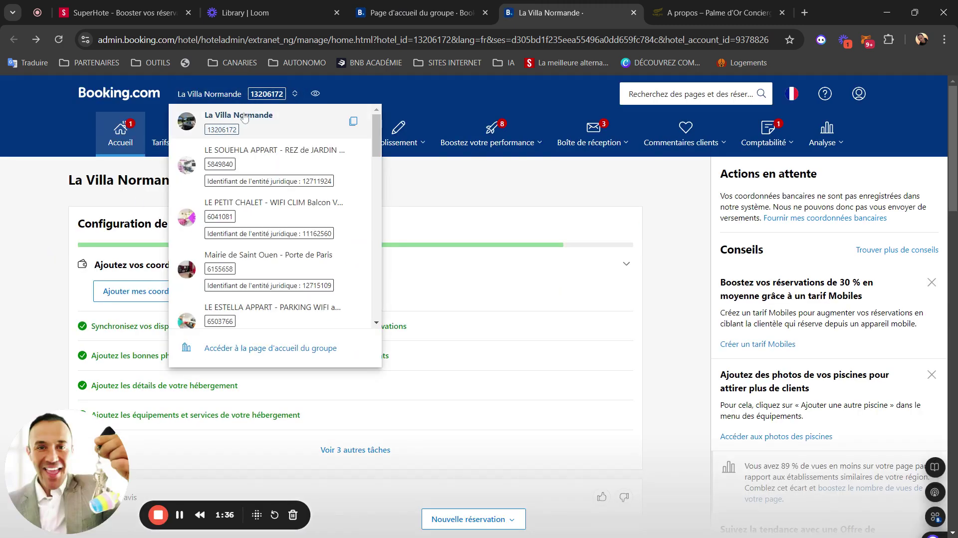
{"action": "left_click", "coordinate": [222, 117]}
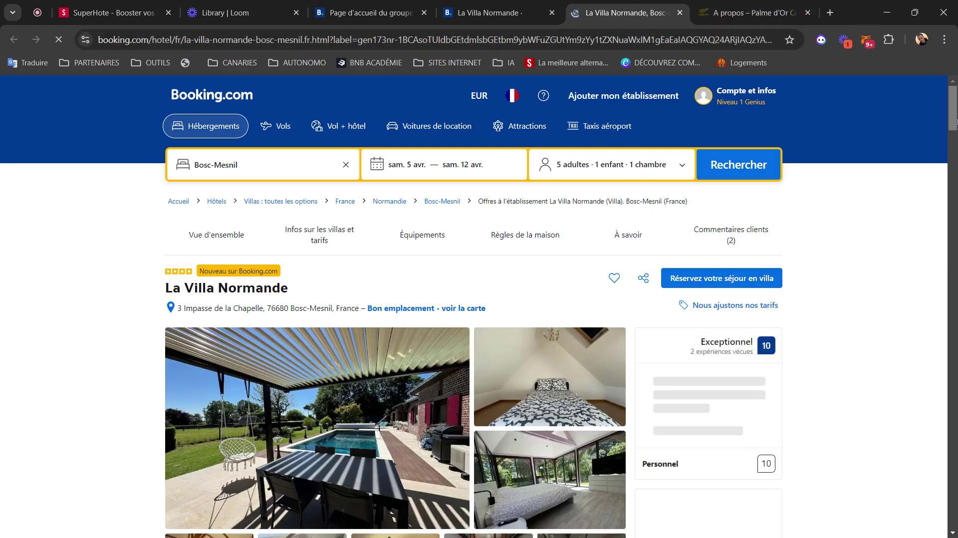
Step: Examine the photos, amenities and one-week rate options on the villa's public listing
{"action": "scroll", "coordinate": [478, 299], "scroll_direction": "down", "scroll_amount": 4}
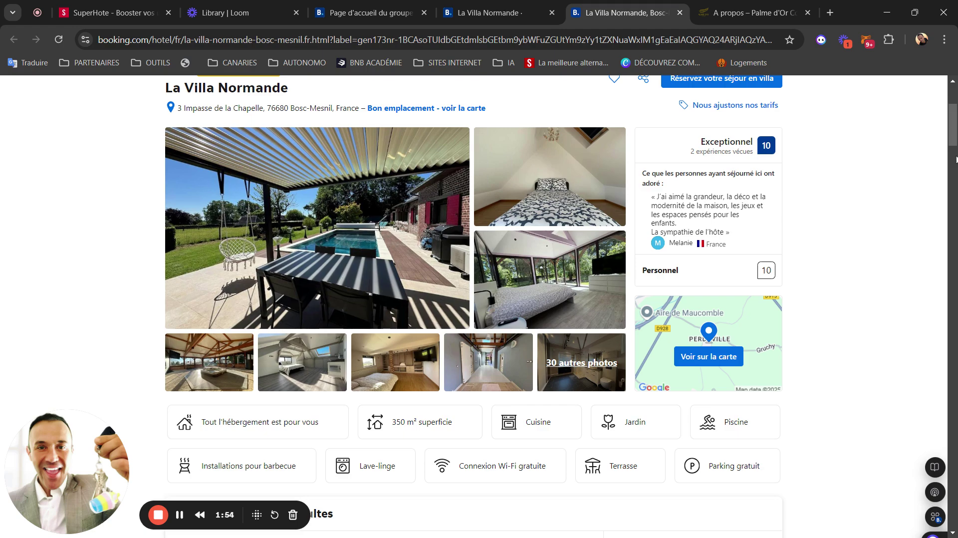
{"action": "scroll", "coordinate": [955, 159], "scroll_direction": "down", "scroll_amount": 20}
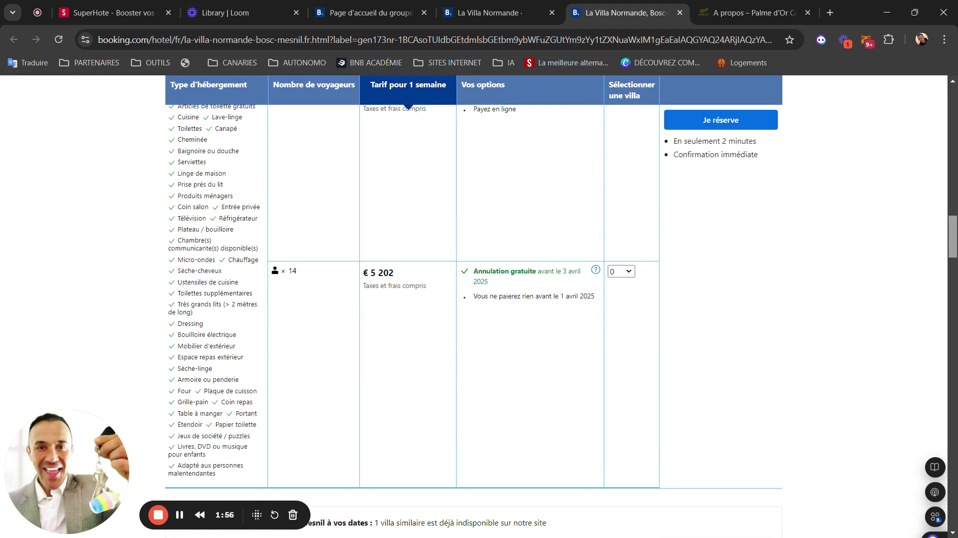
{"action": "left_click_drag", "start_coordinate": [955, 237], "coordinate": [937, 48]}
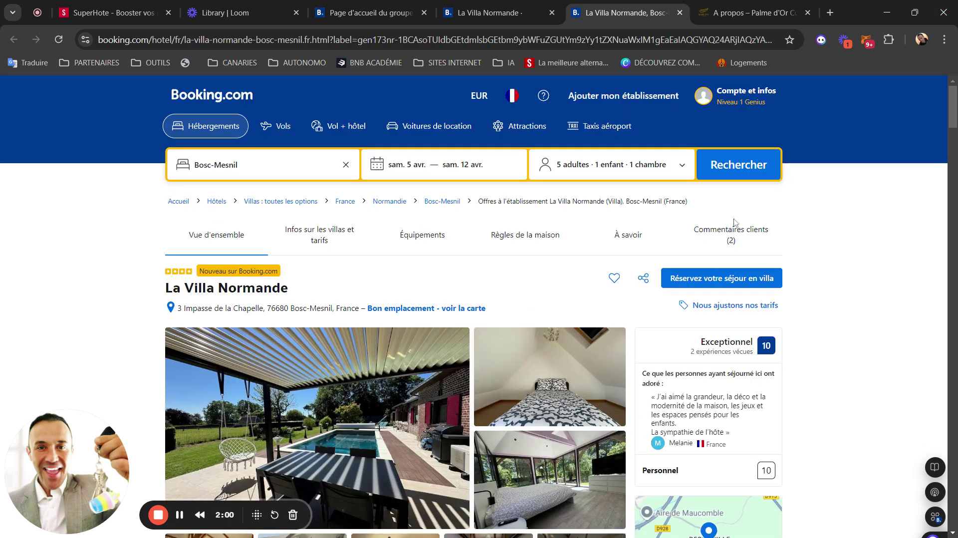
Step: Replace the Palme d'Or Conciergerie page with the Airbnb listing for the Chic Family apartment in Perpignan
{"action": "left_click", "coordinate": [736, 15]}
{"action": "left_click", "coordinate": [484, 40]}
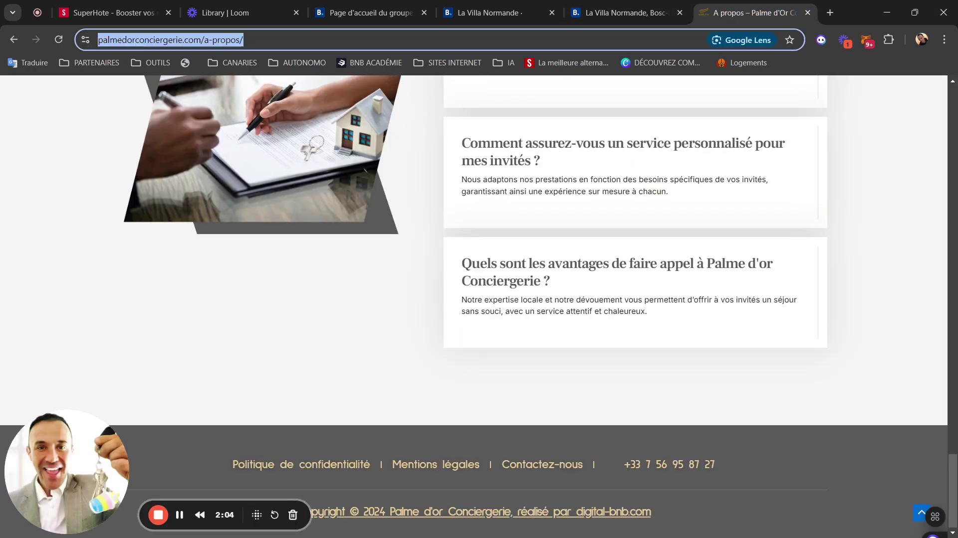
{"action": "type", "text": "chic fa"}
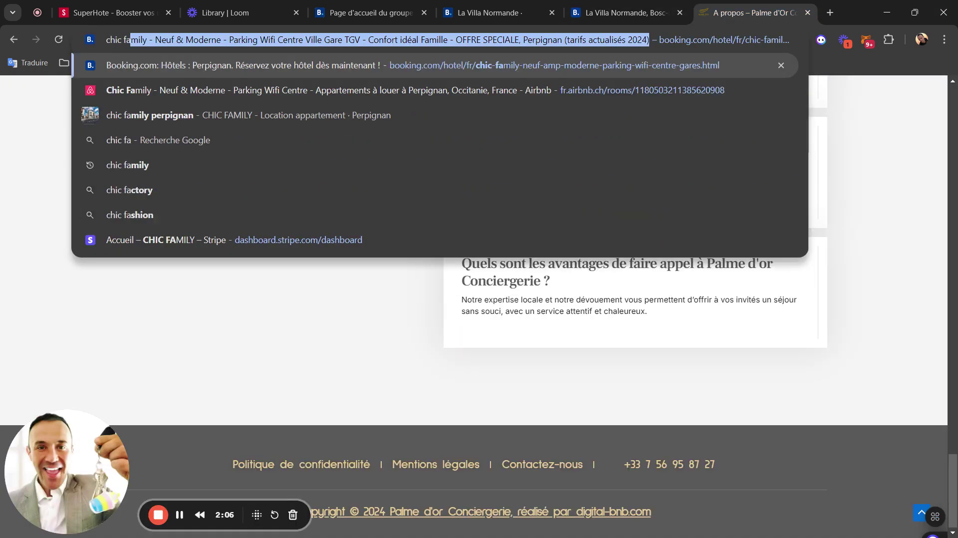
{"action": "type", "text": "mily"}
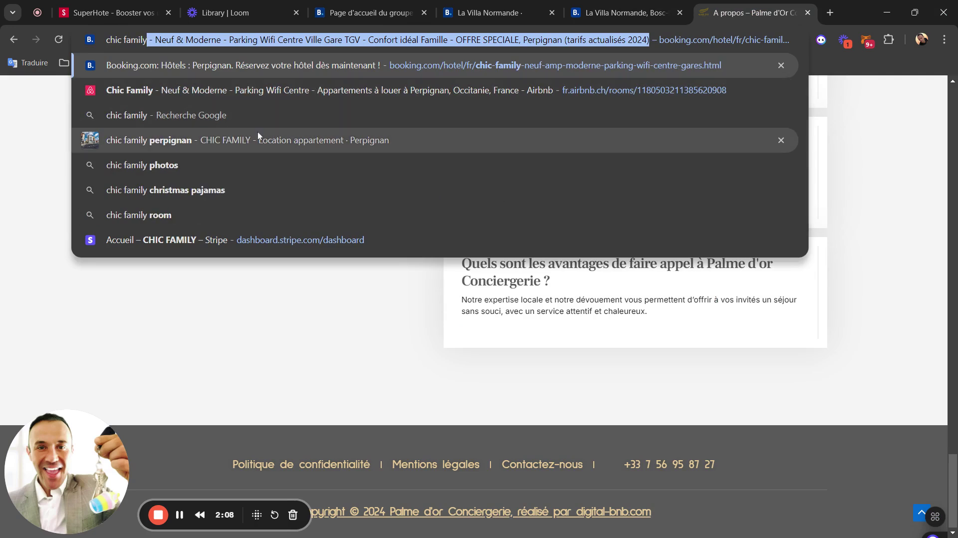
{"action": "left_click", "coordinate": [358, 93]}
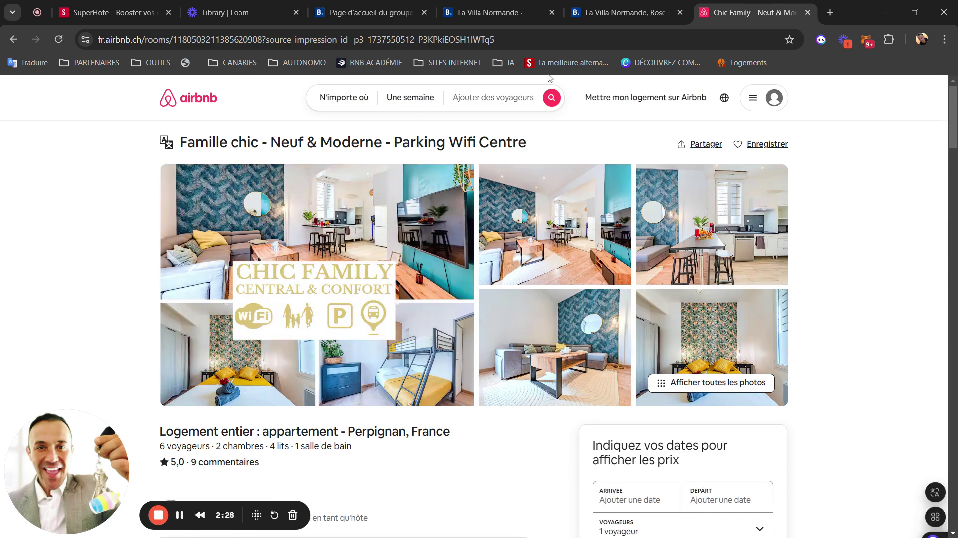
Step: Return to the La Villa Normande extranet and review the property page score checklist (Score de la page de l'établissement)
{"action": "left_click", "coordinate": [477, 14]}
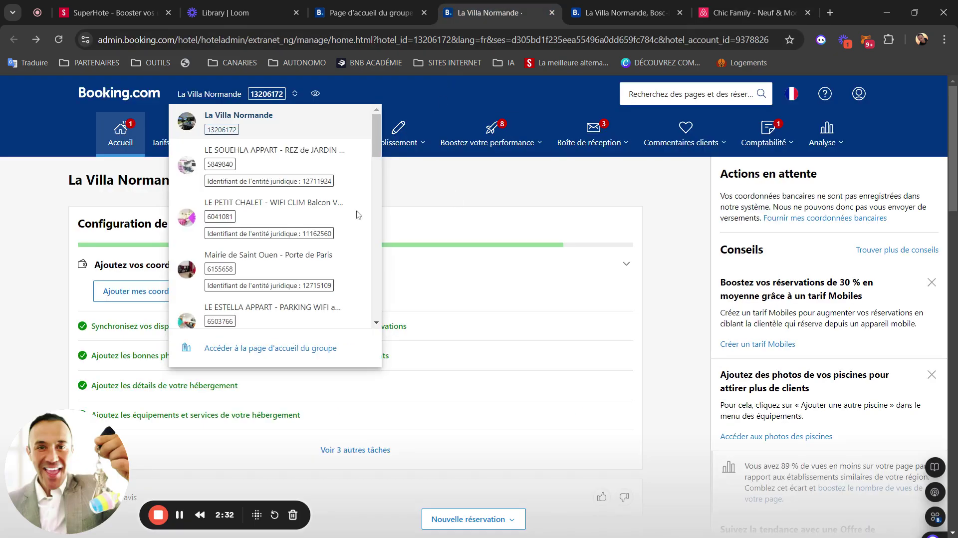
{"action": "left_click", "coordinate": [424, 245]}
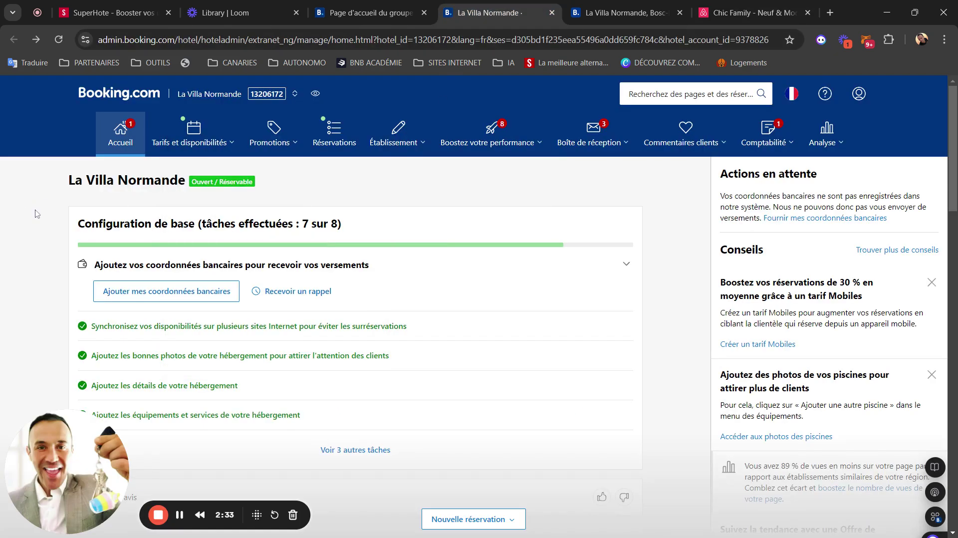
{"action": "left_click", "coordinate": [418, 145]}
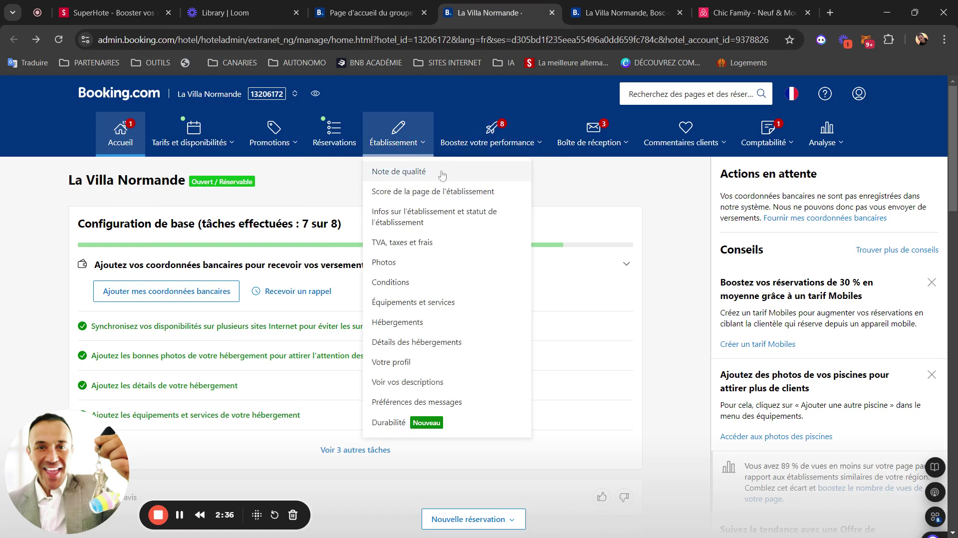
{"action": "left_click", "coordinate": [425, 195]}
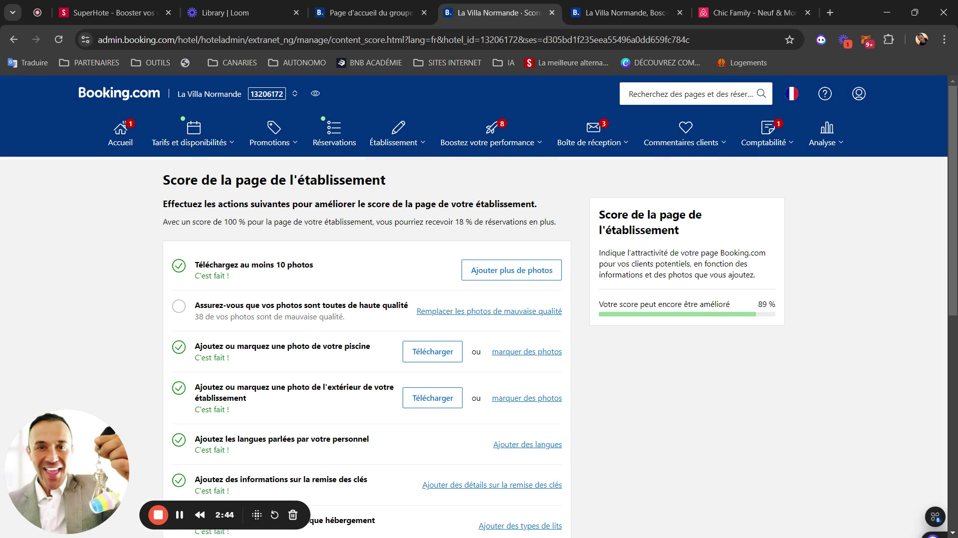
{"action": "scroll", "coordinate": [944, 223], "scroll_direction": "down", "scroll_amount": 12}
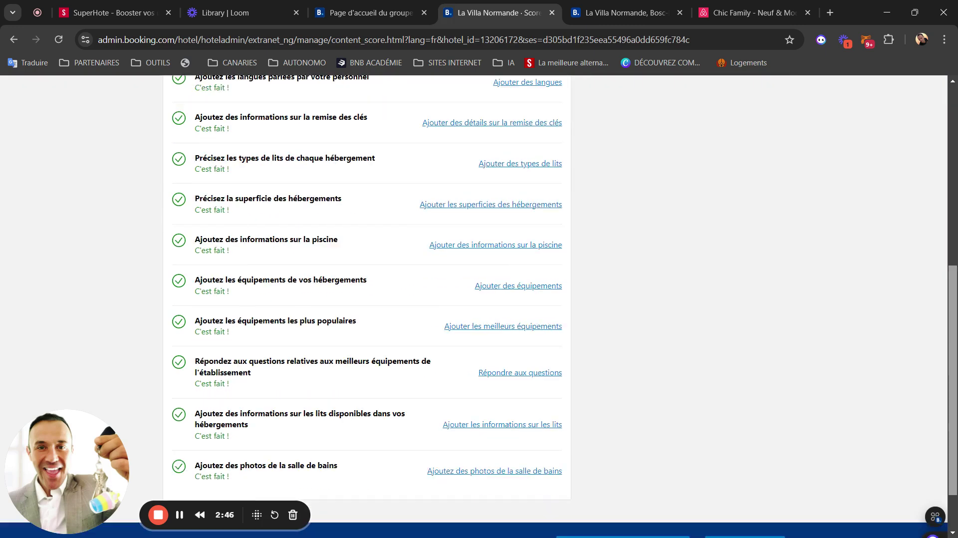
{"action": "scroll", "coordinate": [944, 223], "scroll_direction": "up", "scroll_amount": 10}
{"action": "scroll", "coordinate": [944, 223], "scroll_direction": "up", "scroll_amount": 1}
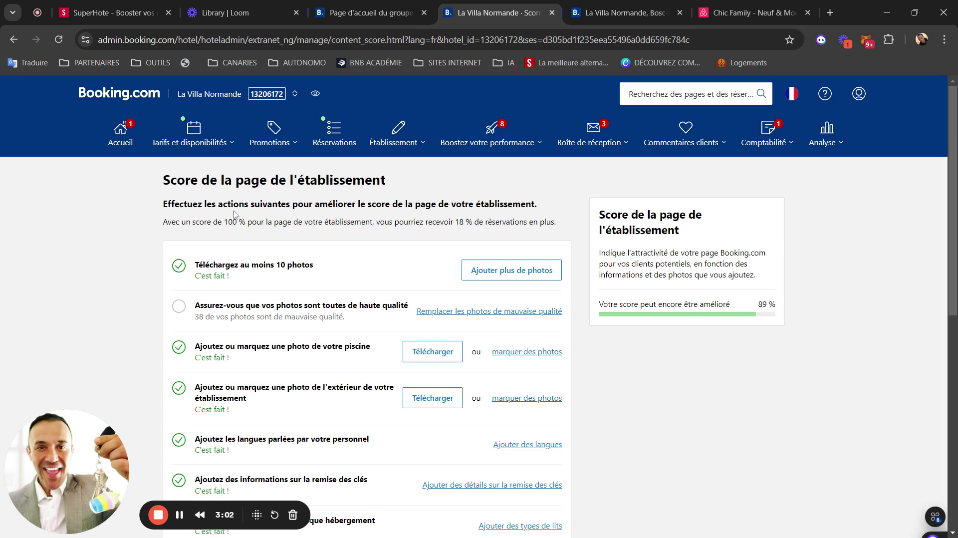
Step: Open the rate plans page (Plans tarifaires) and review each plan's cancellation conditions and pricing
{"action": "left_click", "coordinate": [193, 132]}
{"action": "left_click", "coordinate": [188, 257]}
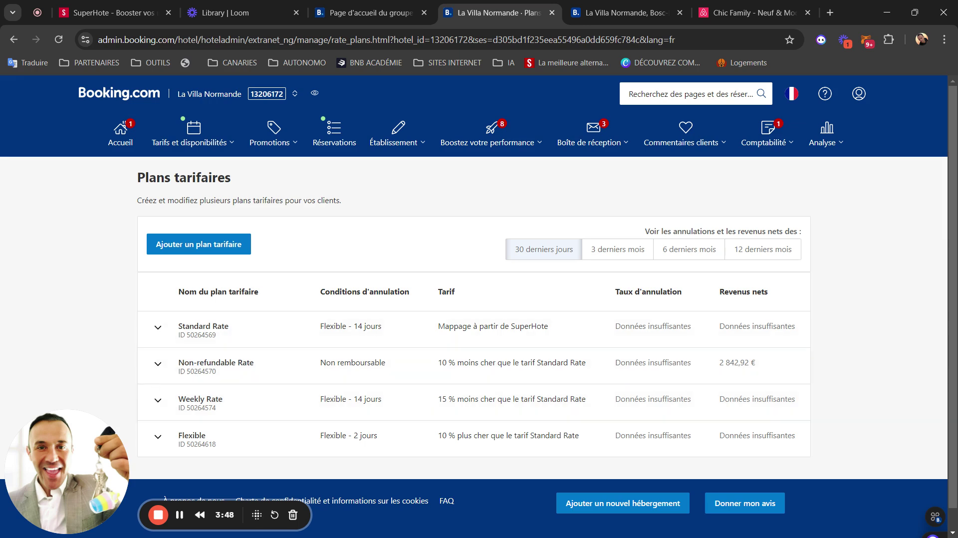
{"action": "scroll", "coordinate": [953, 225], "scroll_direction": "down", "scroll_amount": 1}
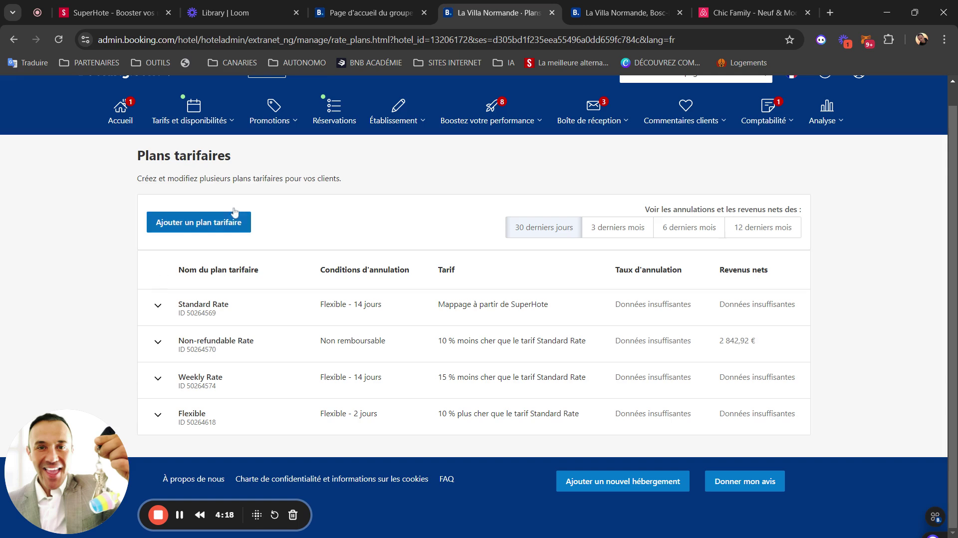
Step: Open the availability calendar (Calendrier) and view the daily prices for each of the villa's rate plans
{"action": "left_click", "coordinate": [192, 113]}
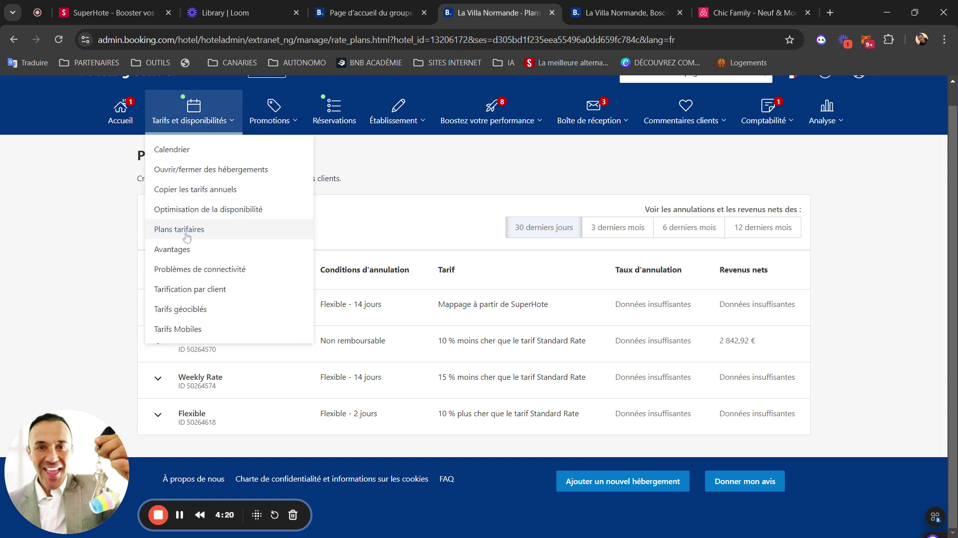
{"action": "left_click", "coordinate": [178, 154]}
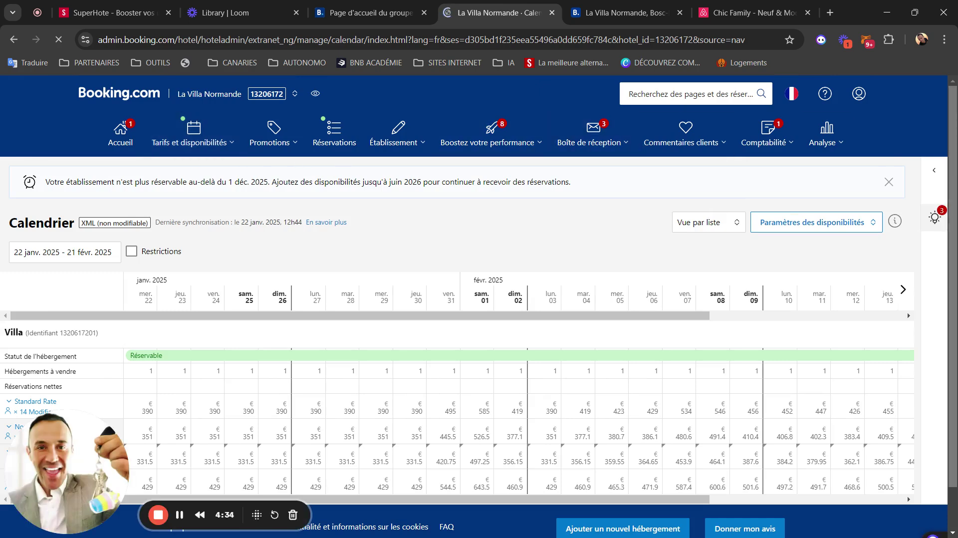
{"action": "scroll", "coordinate": [478, 299], "scroll_direction": "down", "scroll_amount": 1}
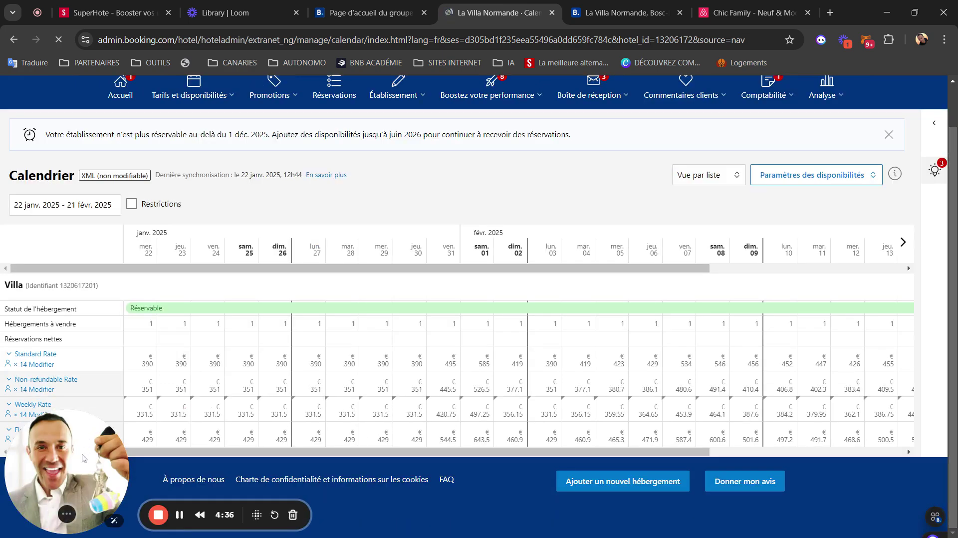
{"action": "left_click_drag", "start_coordinate": [70, 468], "coordinate": [666, 468]}
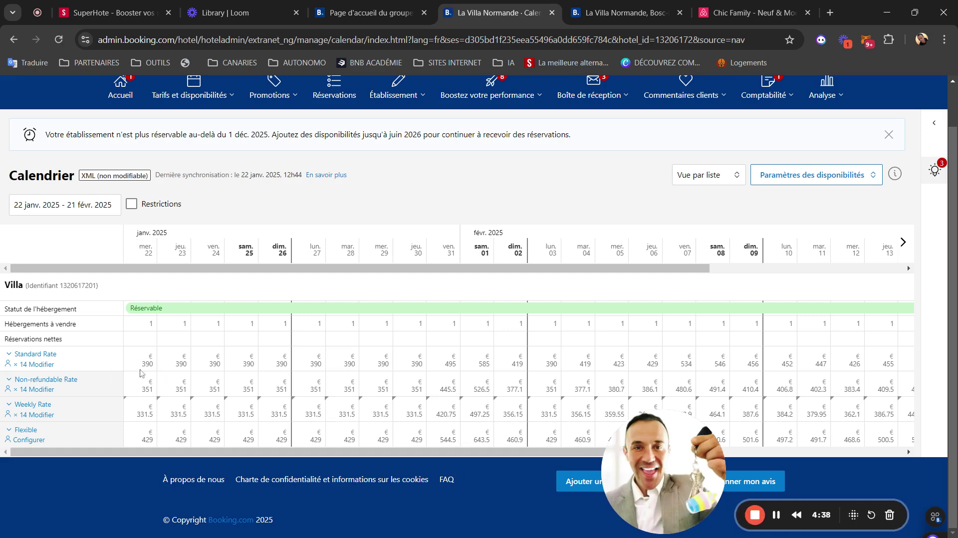
Step: Open the Standard Rate's per-person pricing and set the base occupancy (Occupation de base) to 8 guests
{"action": "left_click", "coordinate": [35, 364]}
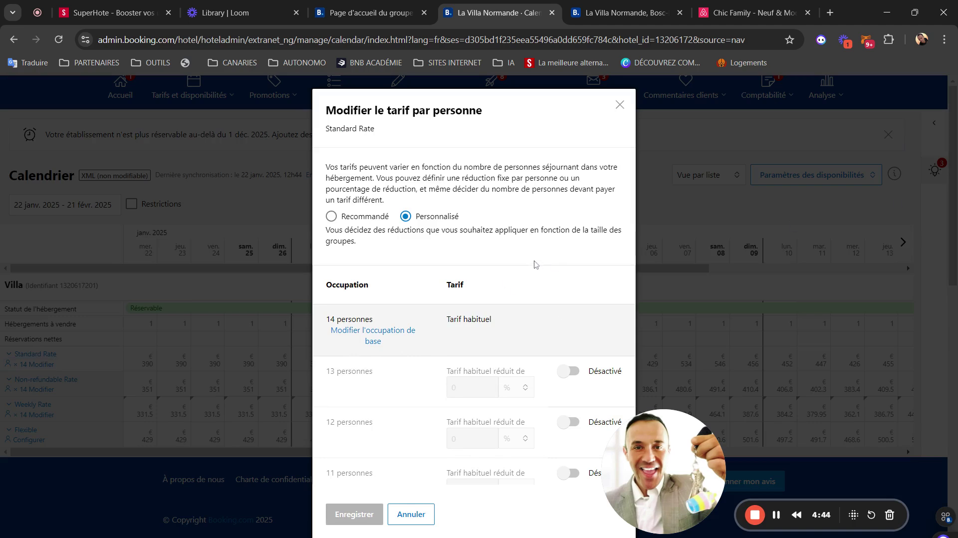
{"action": "scroll", "coordinate": [534, 264], "scroll_direction": "down", "scroll_amount": 5}
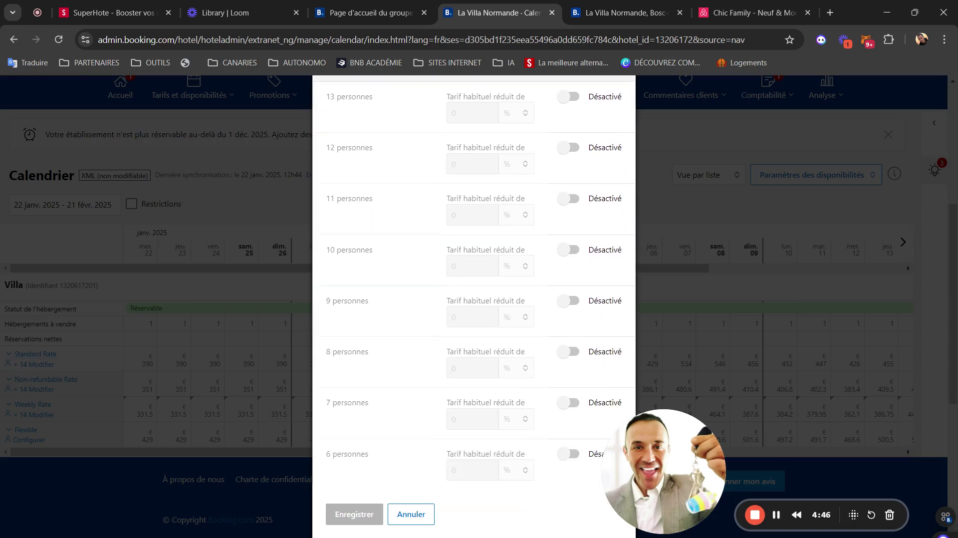
{"action": "scroll", "coordinate": [390, 342], "scroll_direction": "up", "scroll_amount": 5}
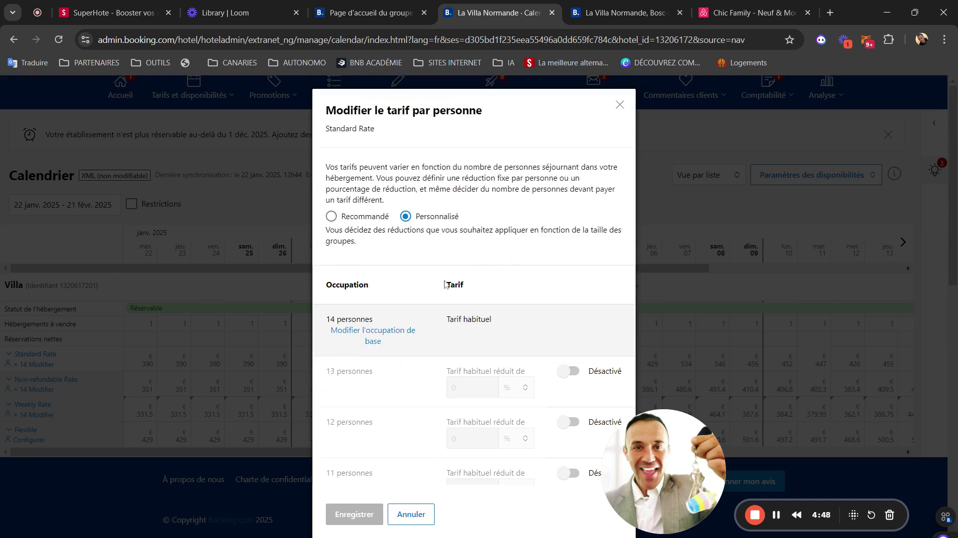
{"action": "left_click", "coordinate": [389, 342]}
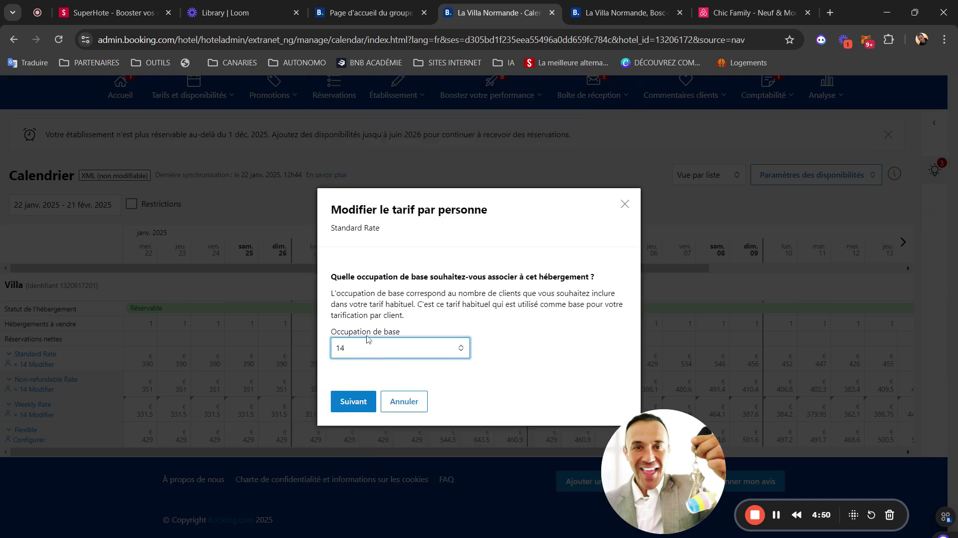
{"action": "key", "text": "8"}
{"action": "left_click", "coordinate": [361, 401]}
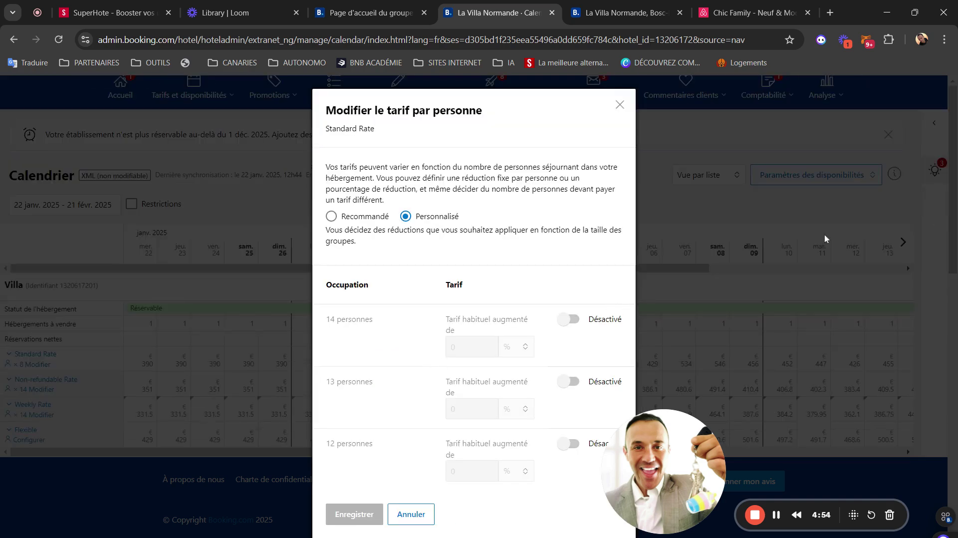
Step: Enable the rate increases for 14 and 13 guests, with the 14-guest increase expressed in euros
{"action": "scroll", "coordinate": [585, 273], "scroll_direction": "down", "scroll_amount": 3}
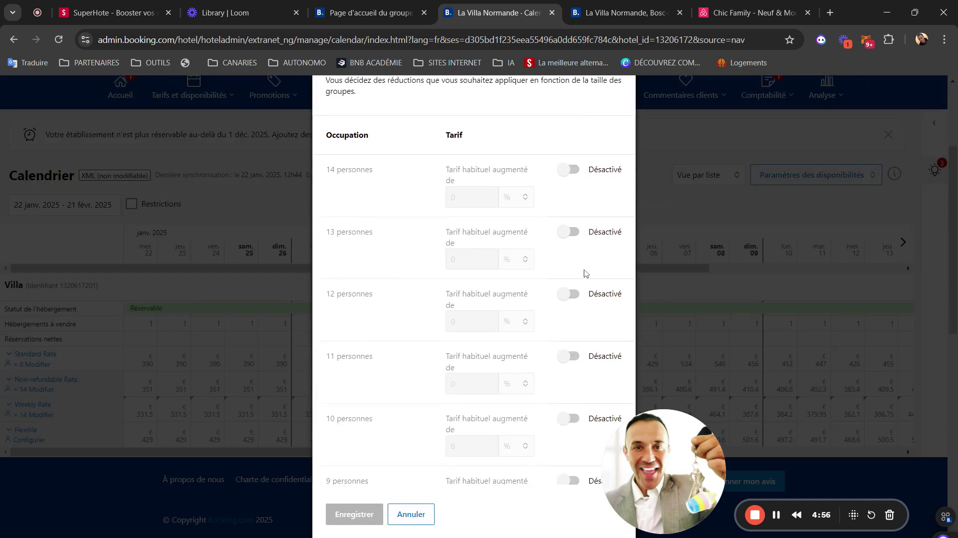
{"action": "left_click", "coordinate": [571, 170]}
{"action": "left_click", "coordinate": [570, 232]}
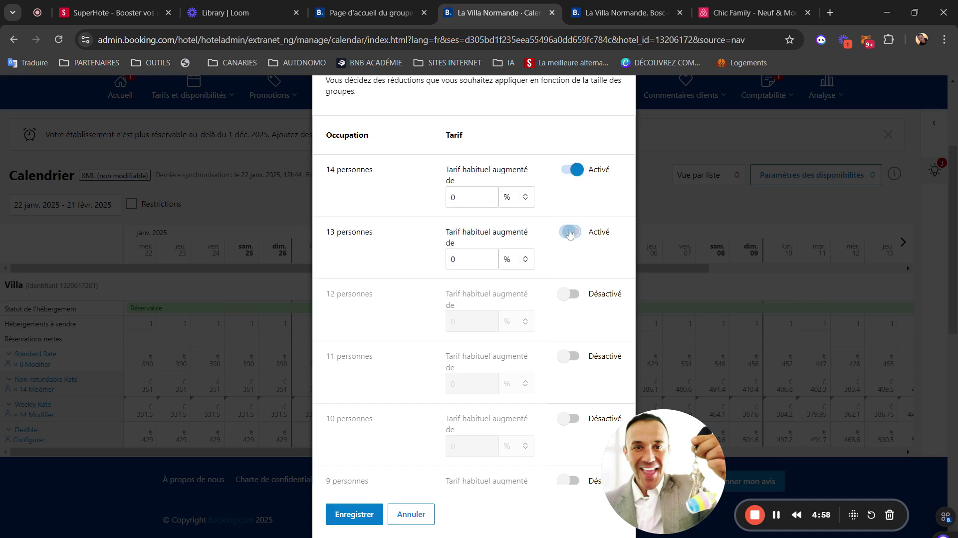
{"action": "left_click", "coordinate": [515, 194]}
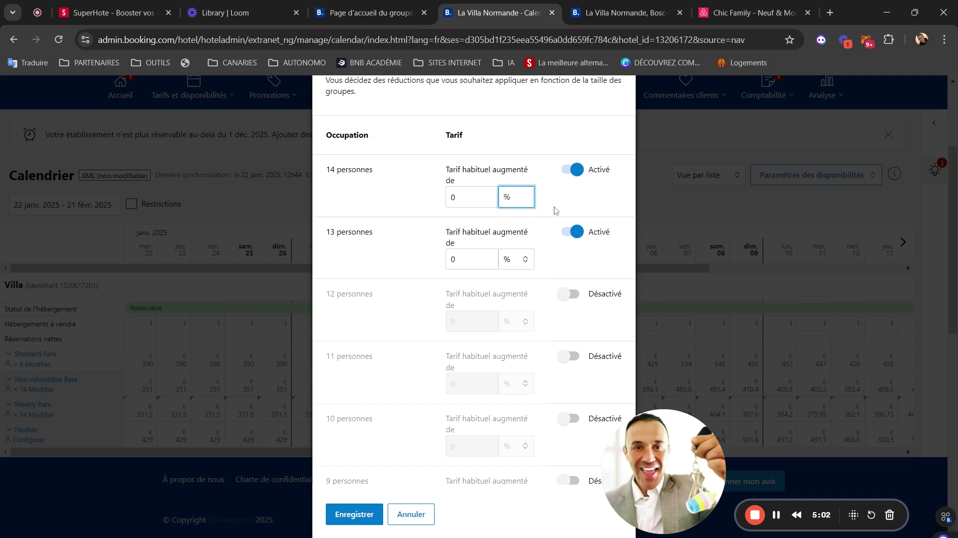
{"action": "key", "text": "Down"}
{"action": "left_click", "coordinate": [500, 310]}
Step: Enable the Standard Rate increases for 9, 10, 11 and 12 guests
{"action": "scroll", "coordinate": [501, 310], "scroll_direction": "down", "scroll_amount": 4}
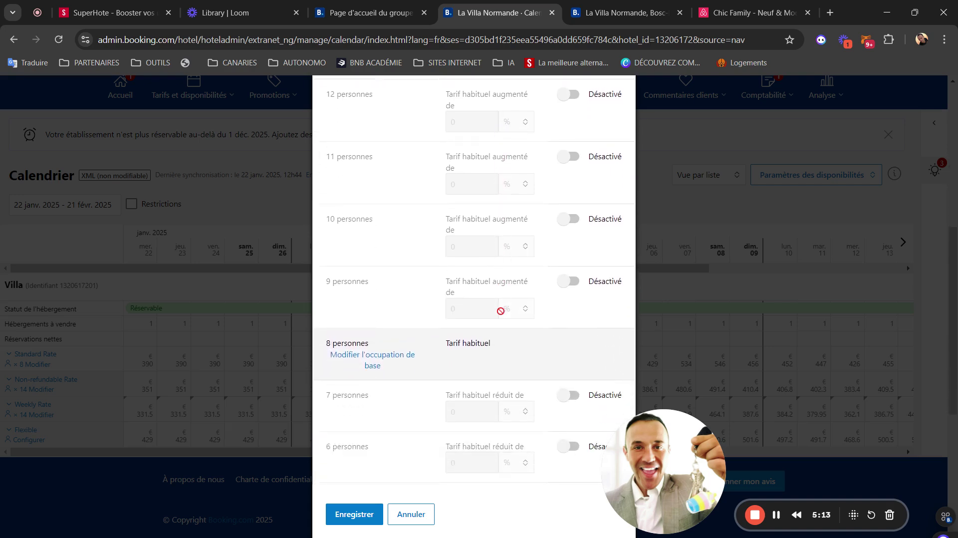
{"action": "left_click", "coordinate": [570, 282]}
{"action": "left_click", "coordinate": [571, 222]}
{"action": "left_click", "coordinate": [570, 158]}
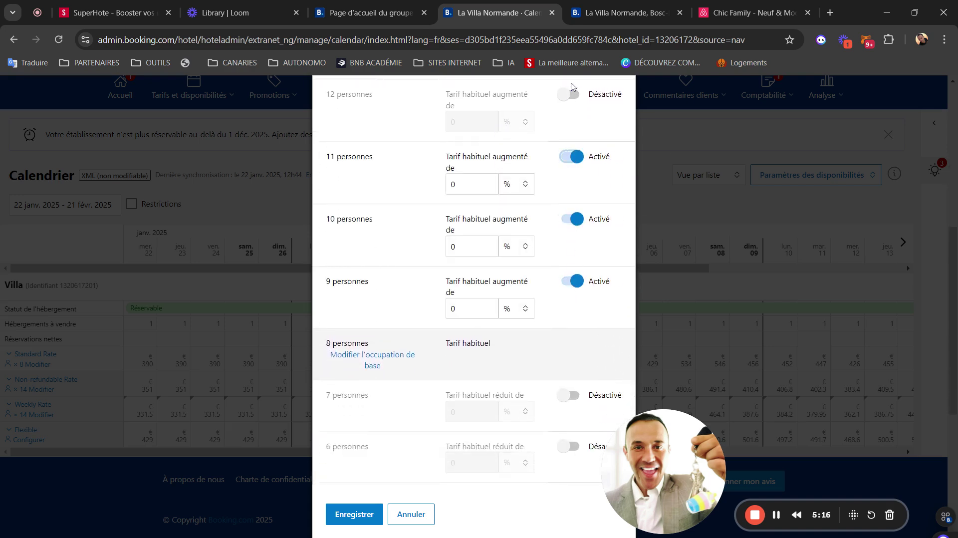
{"action": "left_click", "coordinate": [569, 96]}
{"action": "scroll", "coordinate": [568, 99], "scroll_direction": "up", "scroll_amount": 4}
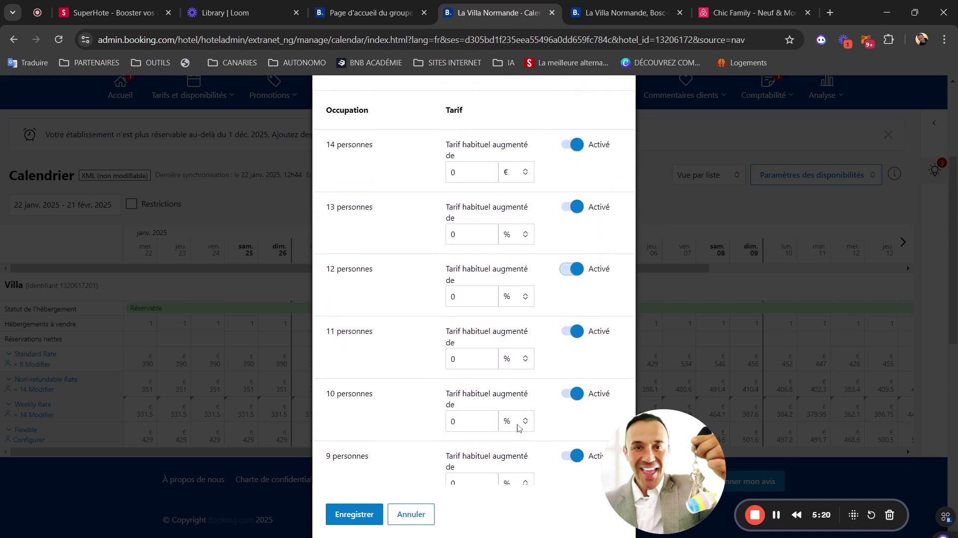
Step: Switch the 9-guest increase to euros and leave the per-person pricing without saving
{"action": "scroll", "coordinate": [520, 418], "scroll_direction": "down", "scroll_amount": 2}
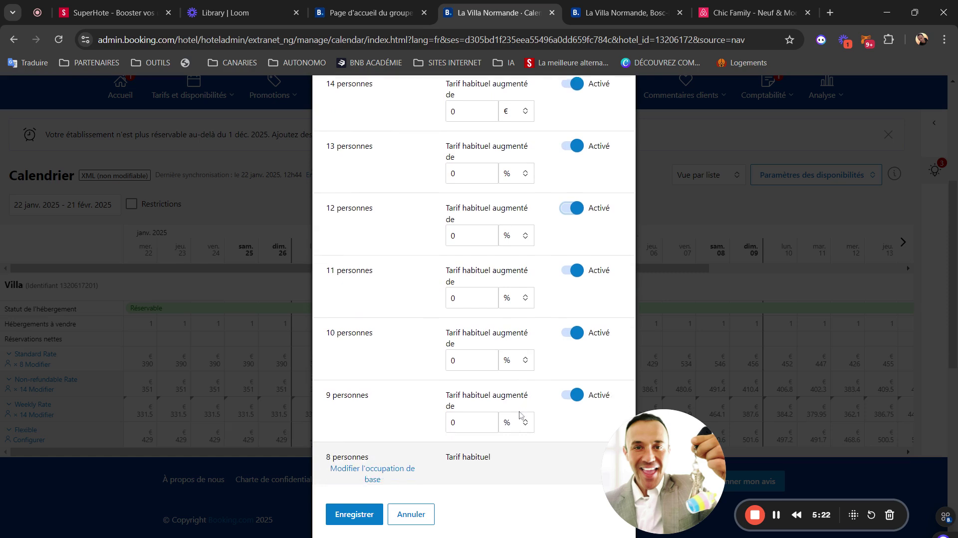
{"action": "left_click", "coordinate": [513, 408]}
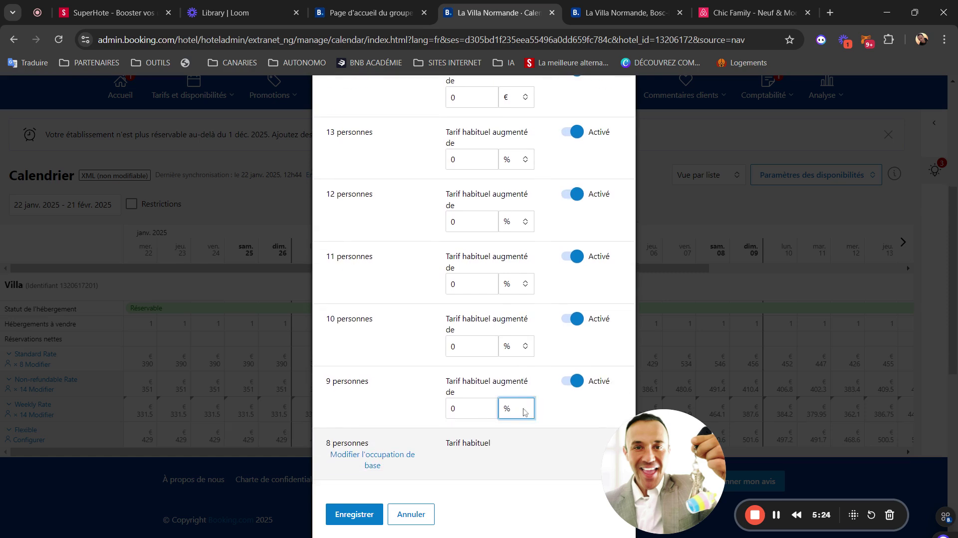
{"action": "left_click", "coordinate": [507, 447]}
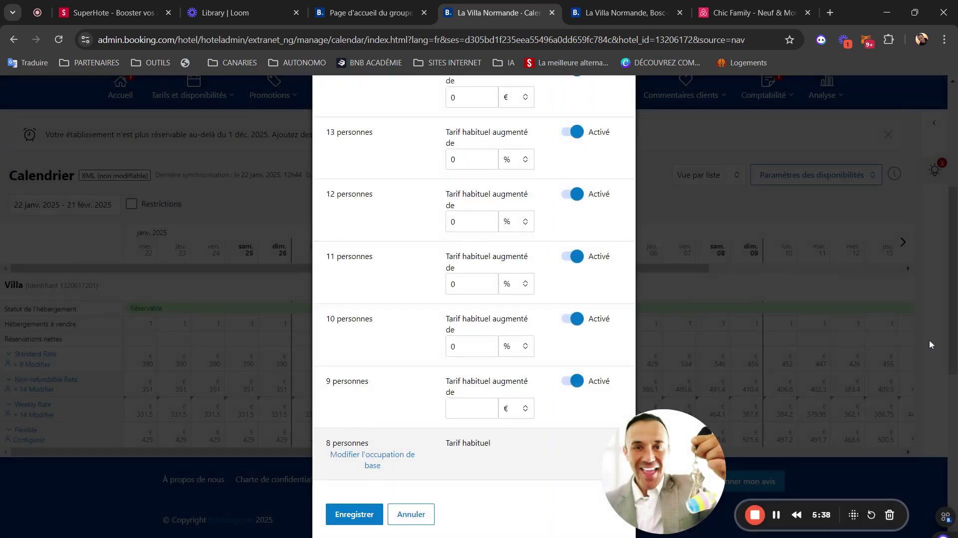
{"action": "left_click", "coordinate": [929, 344]}
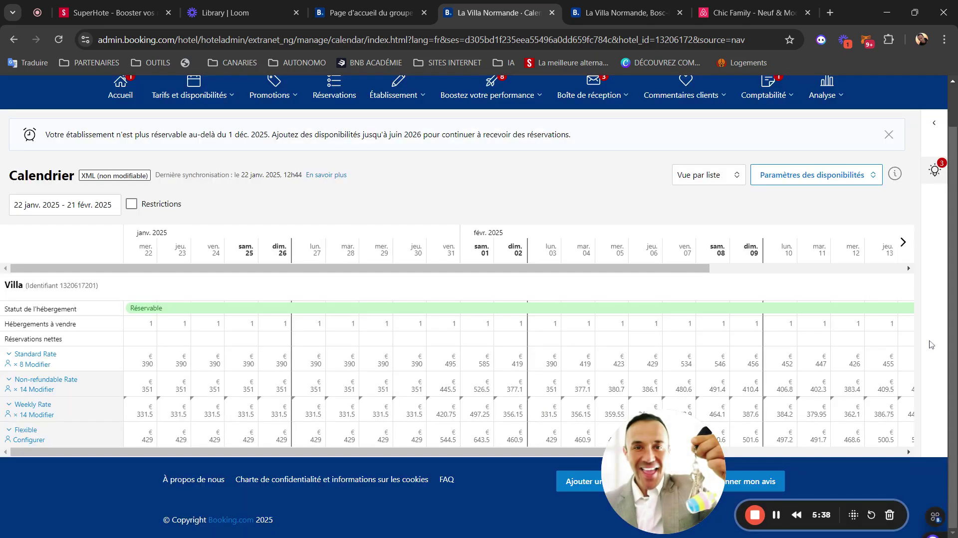
Step: Reopen the Standard Rate's per-person pricing and enable the increases for 9 and 10 guests
{"action": "left_click", "coordinate": [35, 364]}
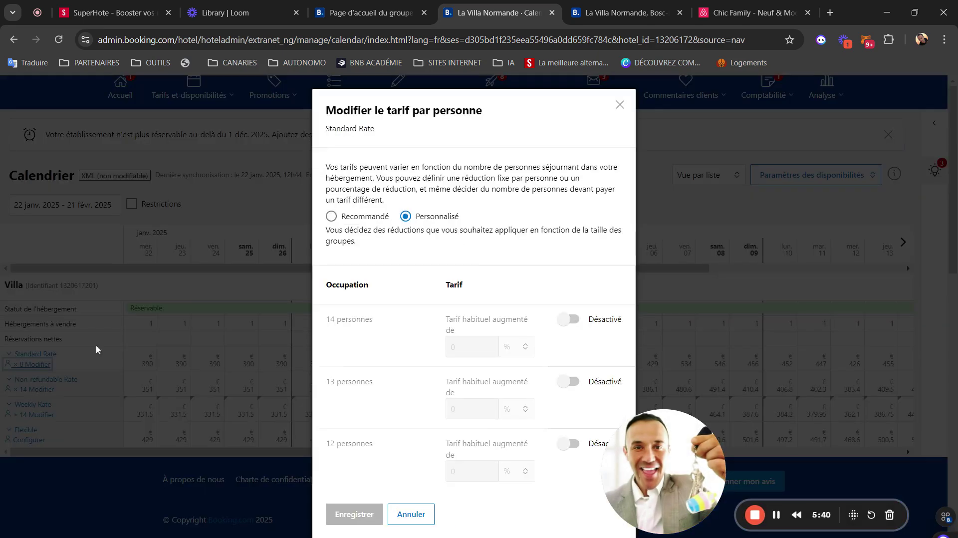
{"action": "scroll", "coordinate": [541, 301], "scroll_direction": "down", "scroll_amount": 3}
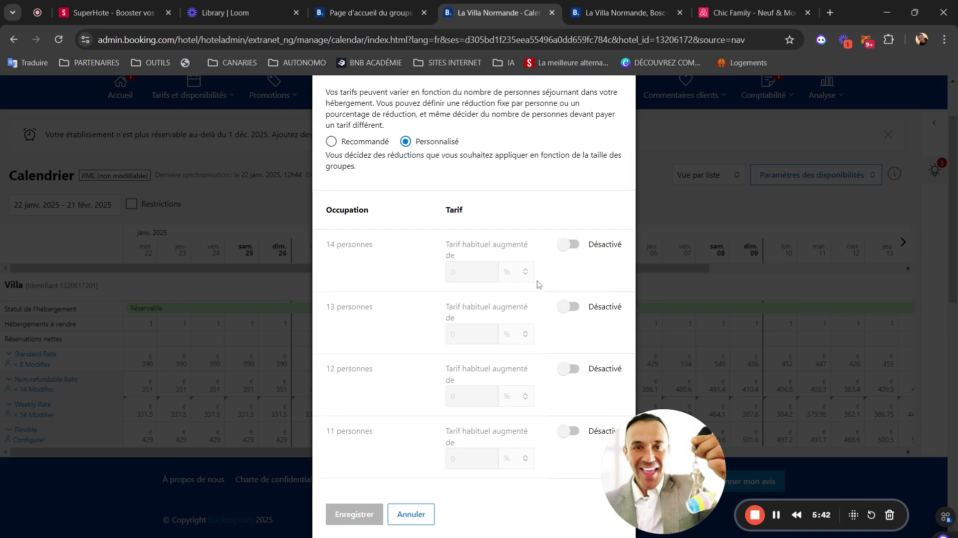
{"action": "scroll", "coordinate": [538, 285], "scroll_direction": "down", "scroll_amount": 3}
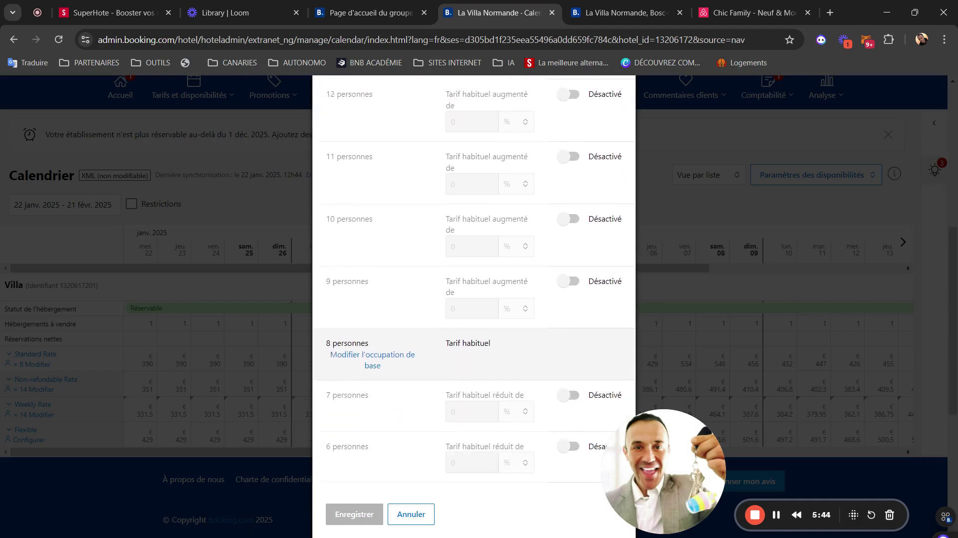
{"action": "left_click", "coordinate": [570, 281]}
{"action": "left_click", "coordinate": [574, 218]}
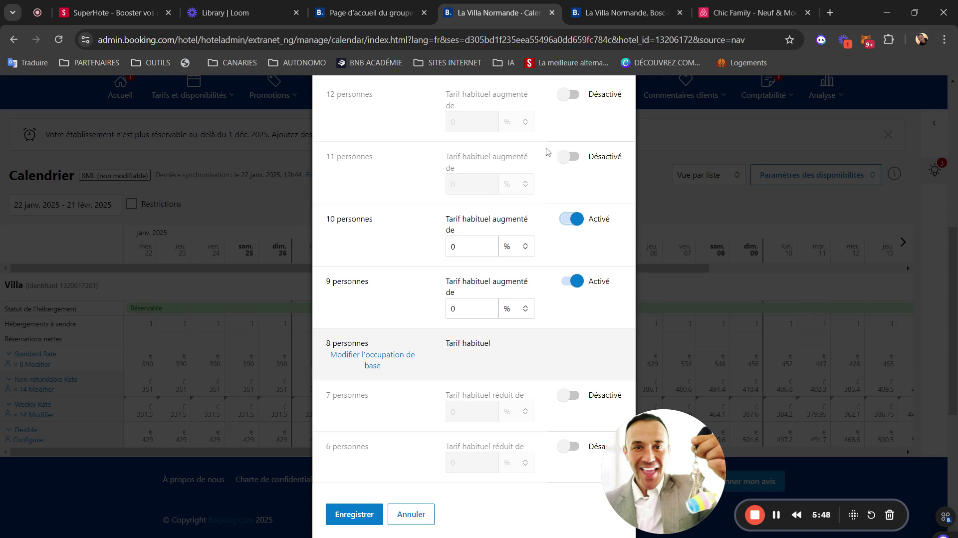
Step: Set the rate increase to 15 € for 9 guests and 30 € for 10 guests
{"action": "left_click", "coordinate": [514, 314]}
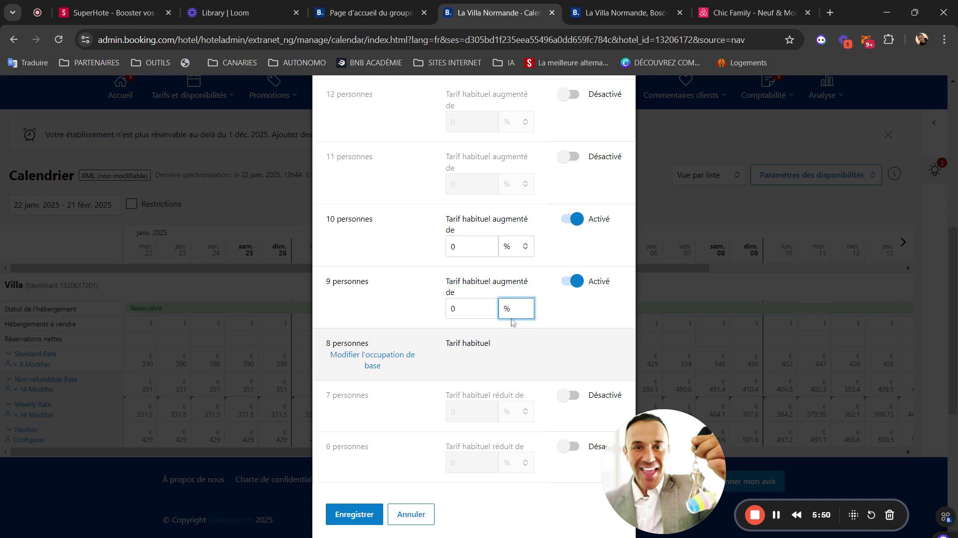
{"action": "left_click", "coordinate": [512, 332]}
{"action": "left_click", "coordinate": [515, 249]}
{"action": "left_click", "coordinate": [515, 271]}
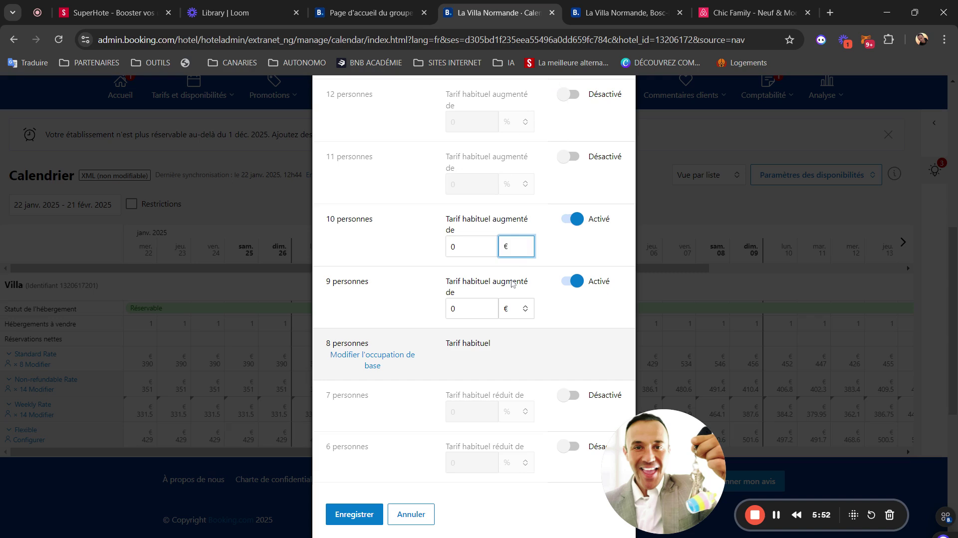
{"action": "left_click", "coordinate": [453, 308]}
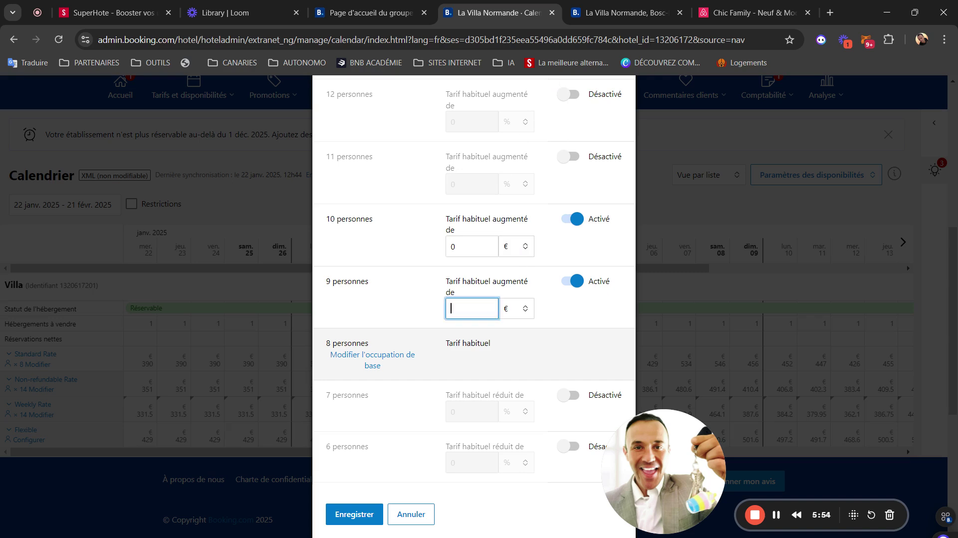
{"action": "left_click", "coordinate": [454, 246]}
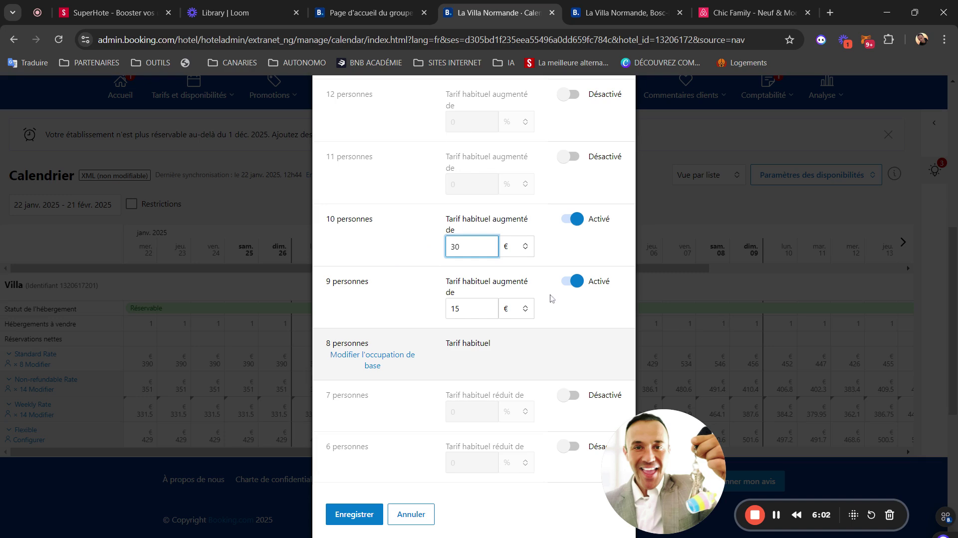
Step: Disable the 9- and 10-guest increases and set the Standard Rate's base occupancy back to 14
{"action": "left_click", "coordinate": [568, 281]}
{"action": "left_click", "coordinate": [574, 220]}
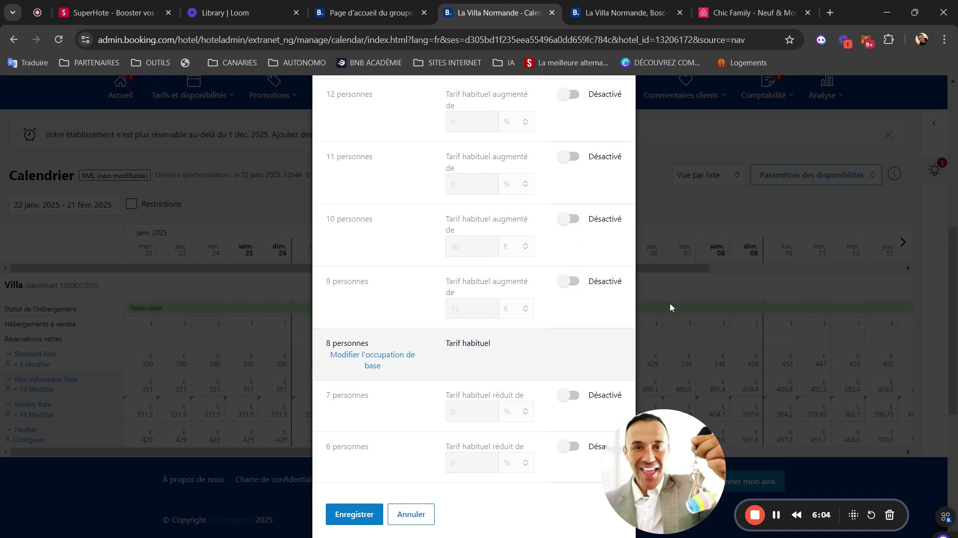
{"action": "left_click", "coordinate": [372, 355]}
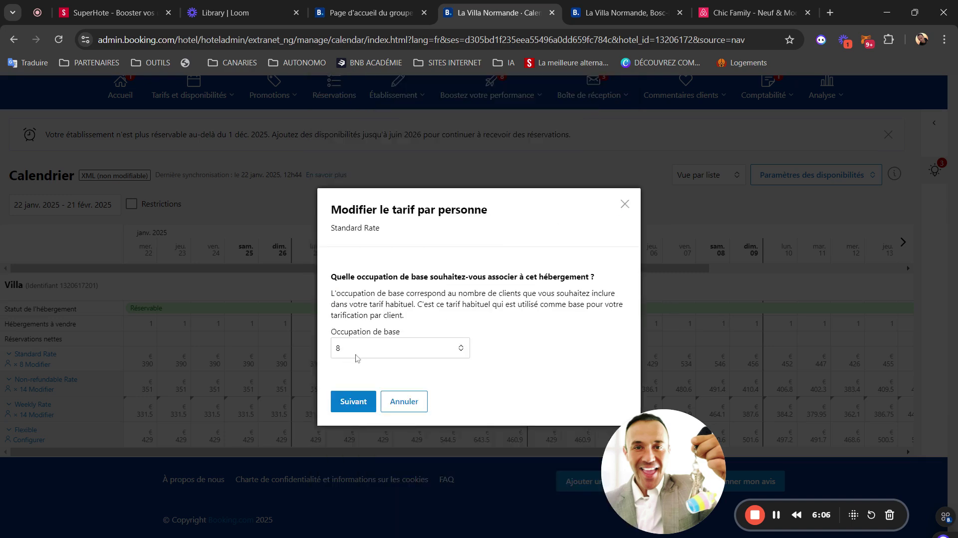
{"action": "key", "text": "BackSpace"}
{"action": "type", "text": "14"}
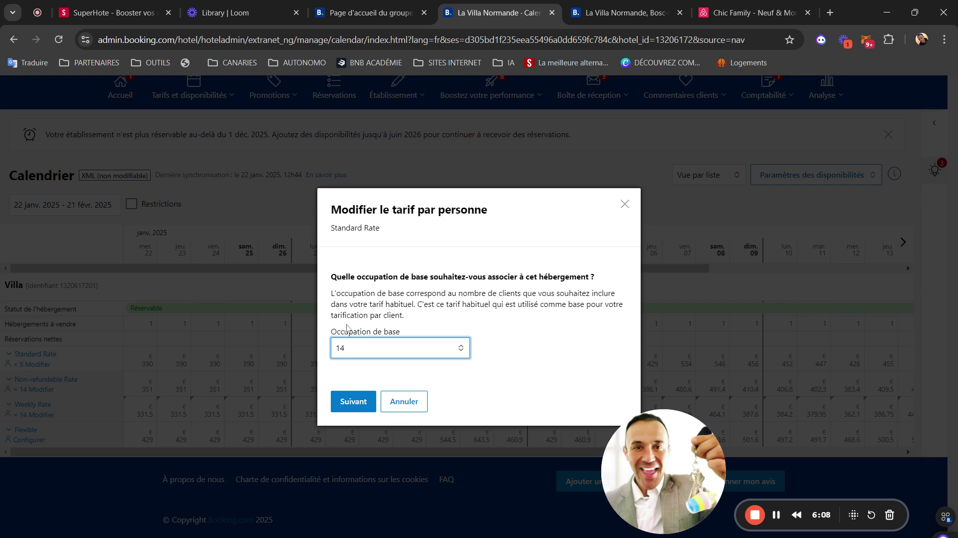
{"action": "left_click", "coordinate": [365, 400]}
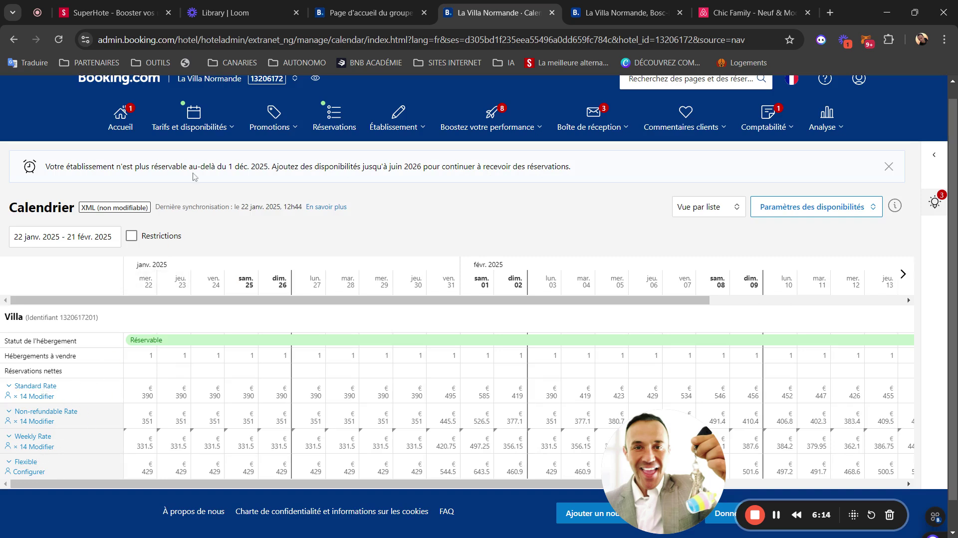
Step: Open the villa's active promotions (Voir mes promotions actives), dismiss the tutorial pop-up and review the page
{"action": "left_click", "coordinate": [199, 127]}
{"action": "left_click", "coordinate": [269, 125]}
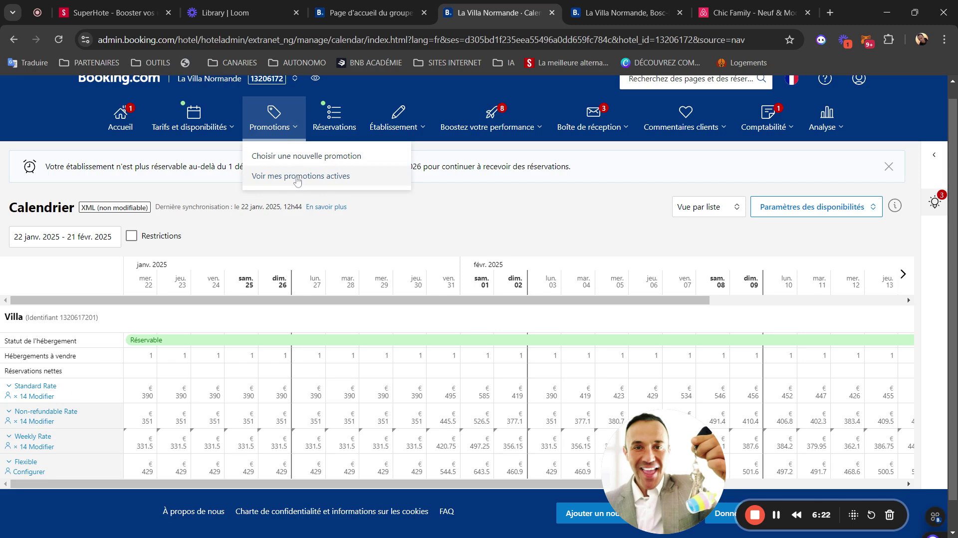
{"action": "left_click", "coordinate": [298, 180]}
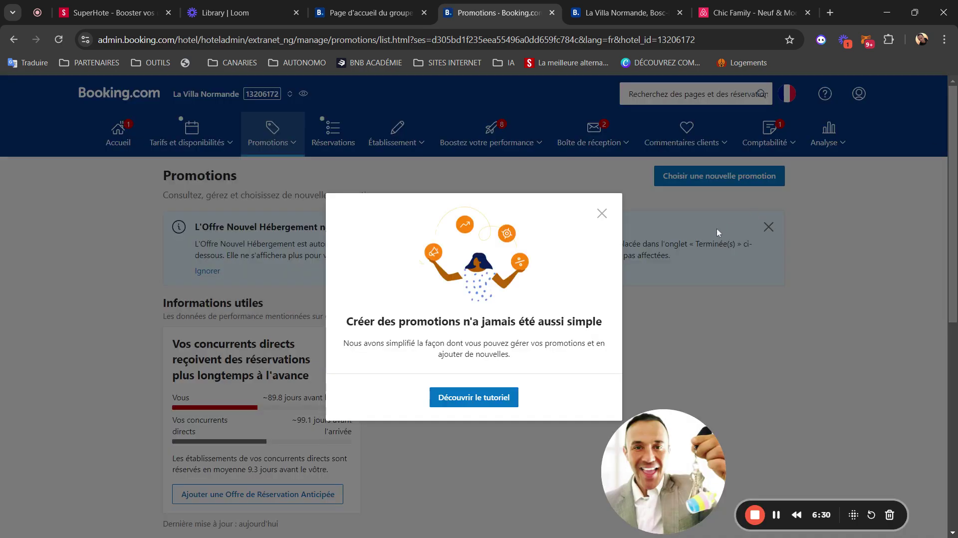
{"action": "left_click", "coordinate": [600, 215]}
{"action": "scroll", "coordinate": [848, 201], "scroll_direction": "down", "scroll_amount": 3}
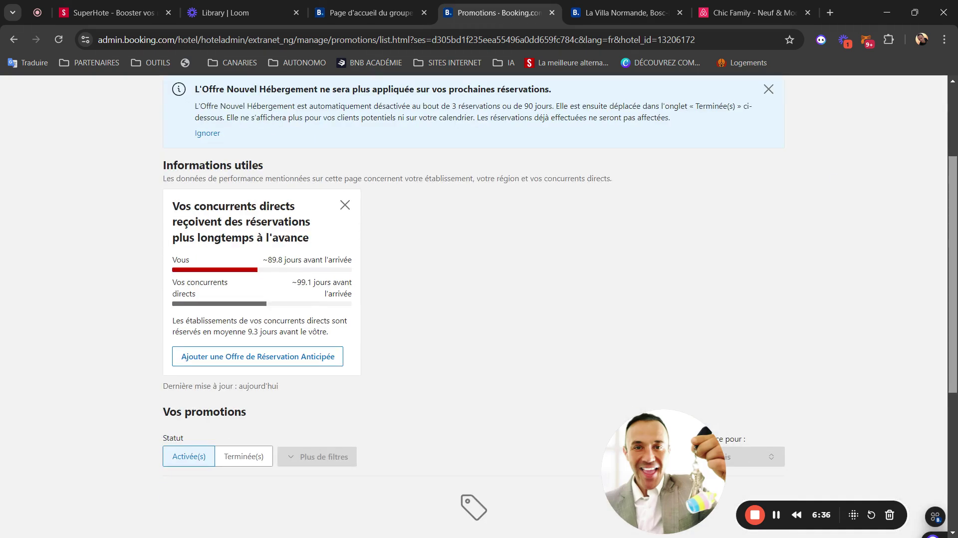
{"action": "scroll", "coordinate": [559, 305], "scroll_direction": "down", "scroll_amount": 5}
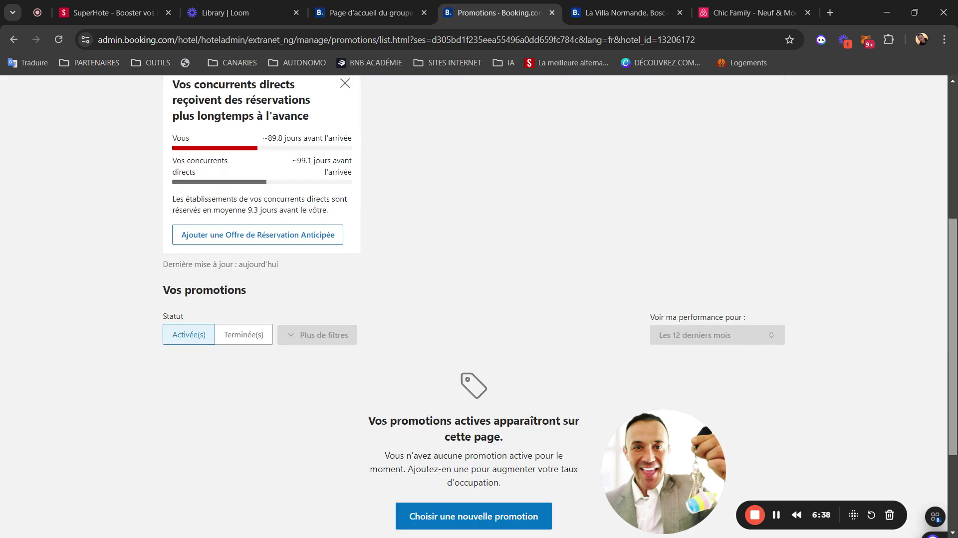
{"action": "left_click_drag", "start_coordinate": [951, 363], "coordinate": [946, 167]}
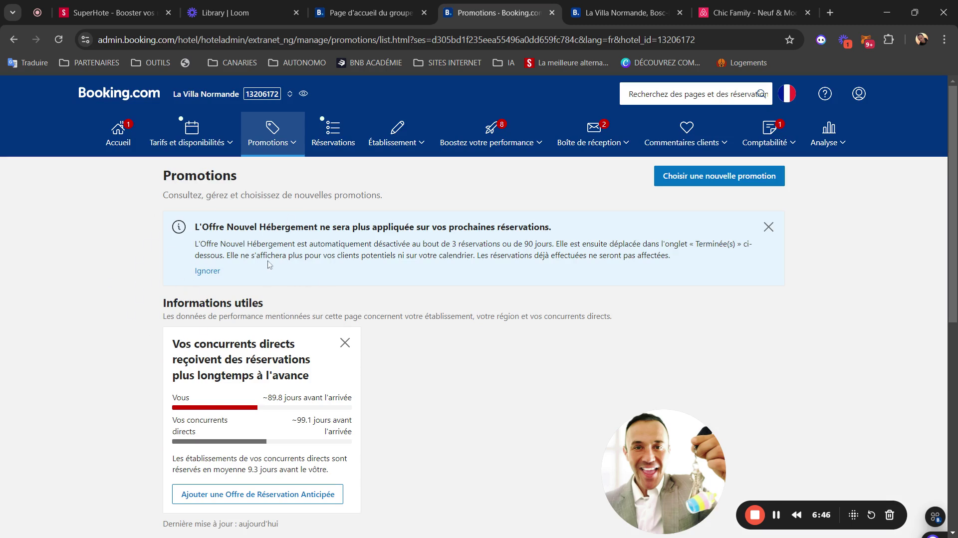
Step: Open the new promotion selection (Choisir une nouvelle promotion), dismiss the tutorial pop-up and review the campaigns and targeted rates
{"action": "left_click", "coordinate": [729, 179]}
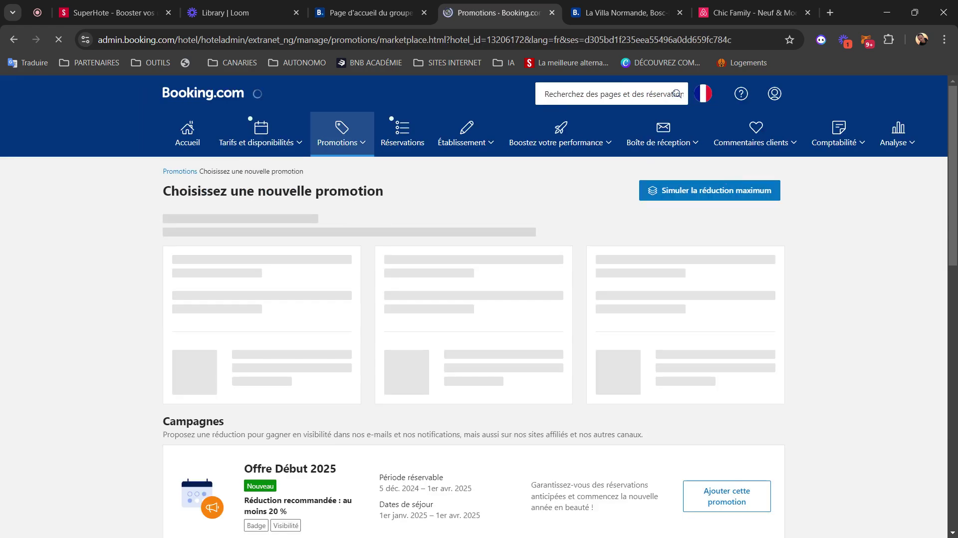
{"action": "scroll", "coordinate": [848, 216], "scroll_direction": "down", "scroll_amount": 2}
{"action": "scroll", "coordinate": [724, 313], "scroll_direction": "down", "scroll_amount": 4}
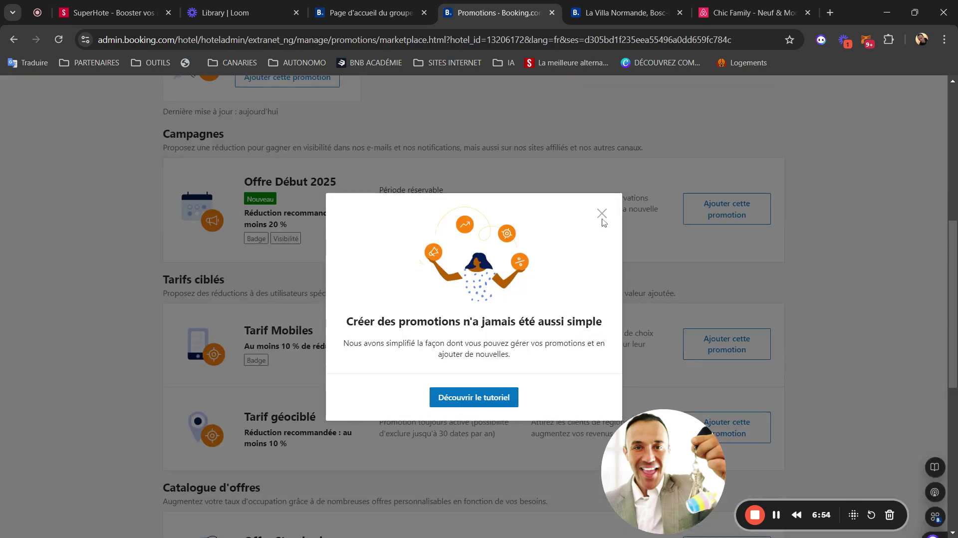
{"action": "left_click", "coordinate": [602, 215]}
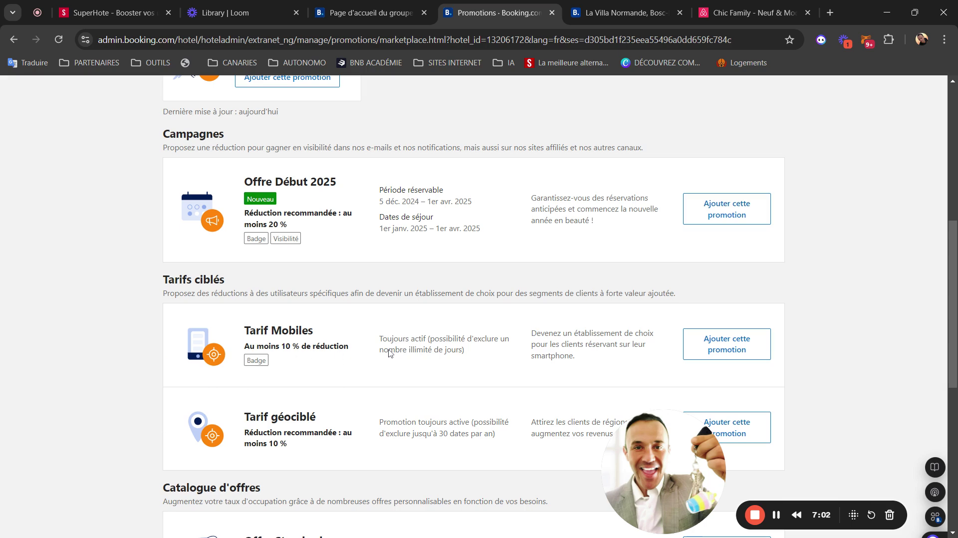
Step: Review the offer catalogue (Catalogue d'offres) on the new promotion page, covering the standard, last-minute and early-booking offers
{"action": "scroll", "coordinate": [389, 353], "scroll_direction": "down", "scroll_amount": 5}
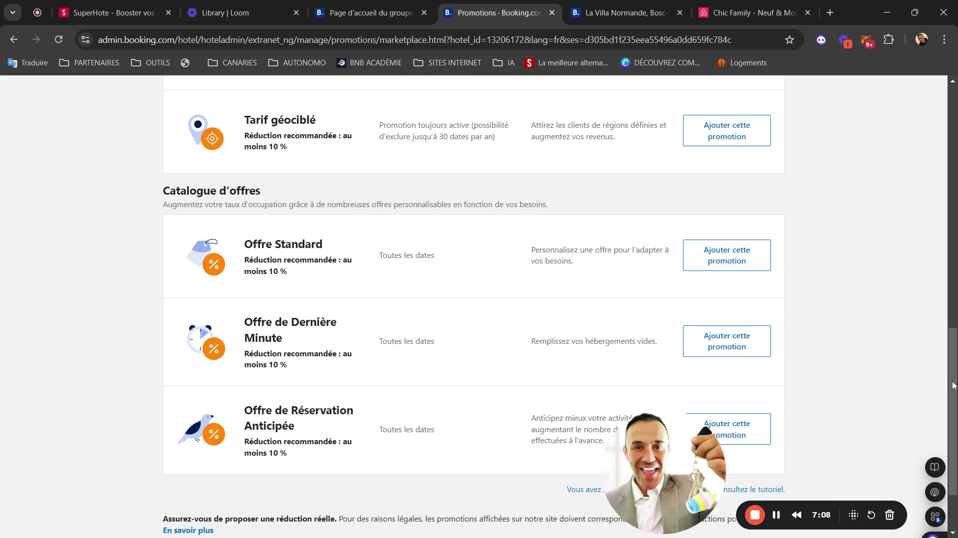
{"action": "left_click_drag", "start_coordinate": [953, 384], "coordinate": [946, 192]}
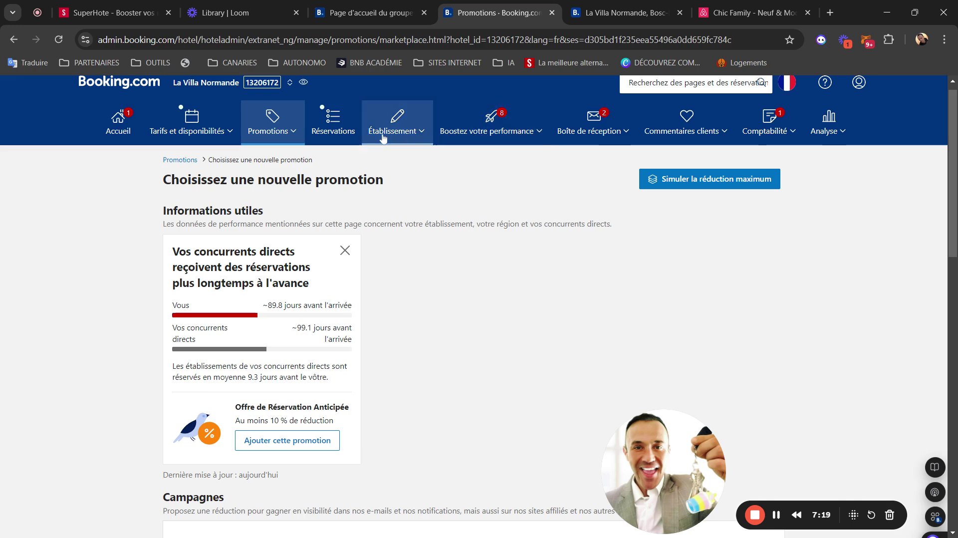
Step: Open the Preferred Partner programme page (Programme Partenaires Préférés) and review its benefits and the villa's eligibility status
{"action": "left_click", "coordinate": [479, 139]}
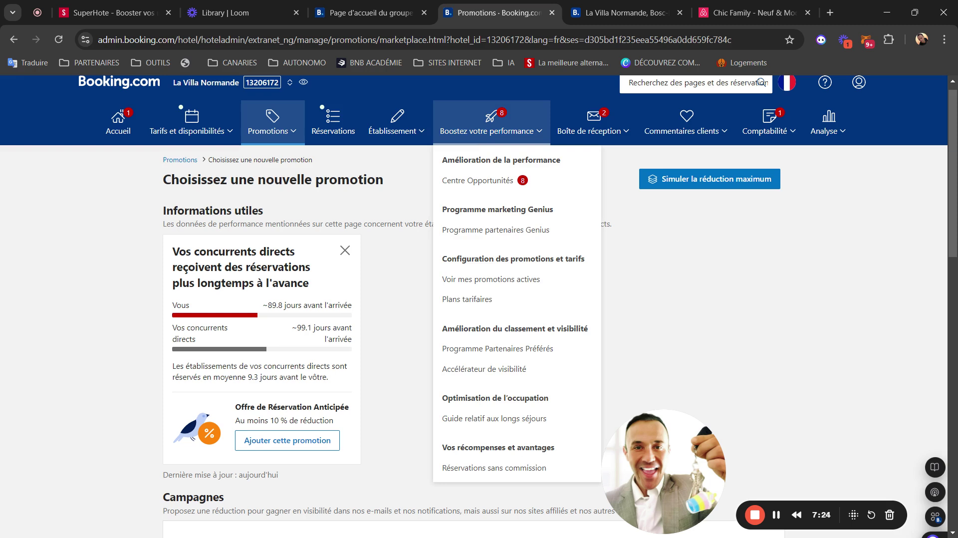
{"action": "left_click", "coordinate": [484, 352]}
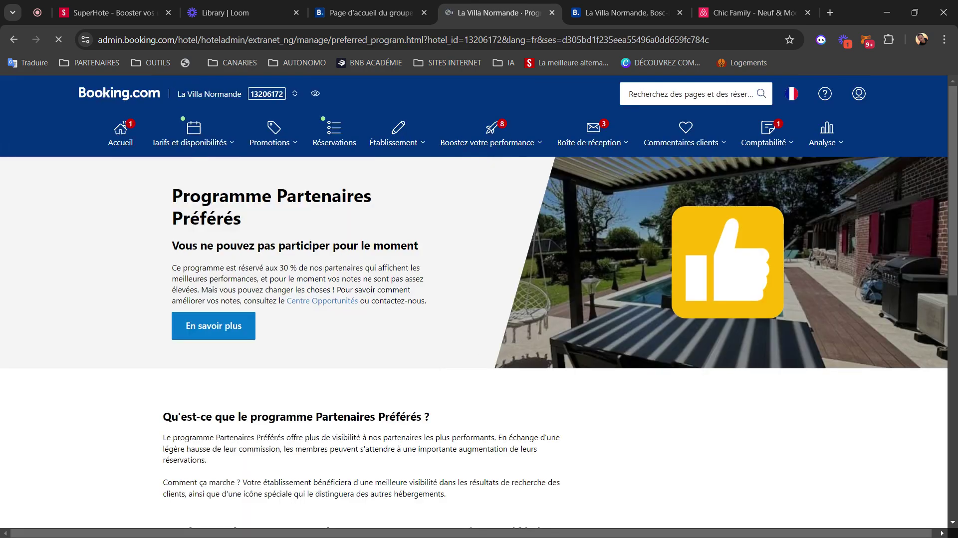
{"action": "scroll", "coordinate": [479, 299], "scroll_direction": "down", "scroll_amount": 5}
{"action": "scroll", "coordinate": [479, 299], "scroll_direction": "down", "scroll_amount": 5}
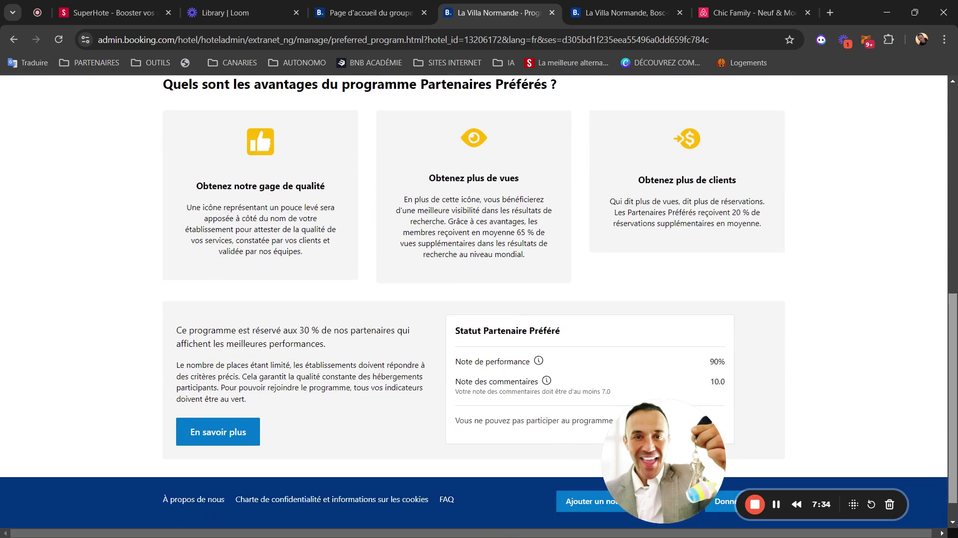
{"action": "scroll", "coordinate": [478, 299], "scroll_direction": "up", "scroll_amount": 10}
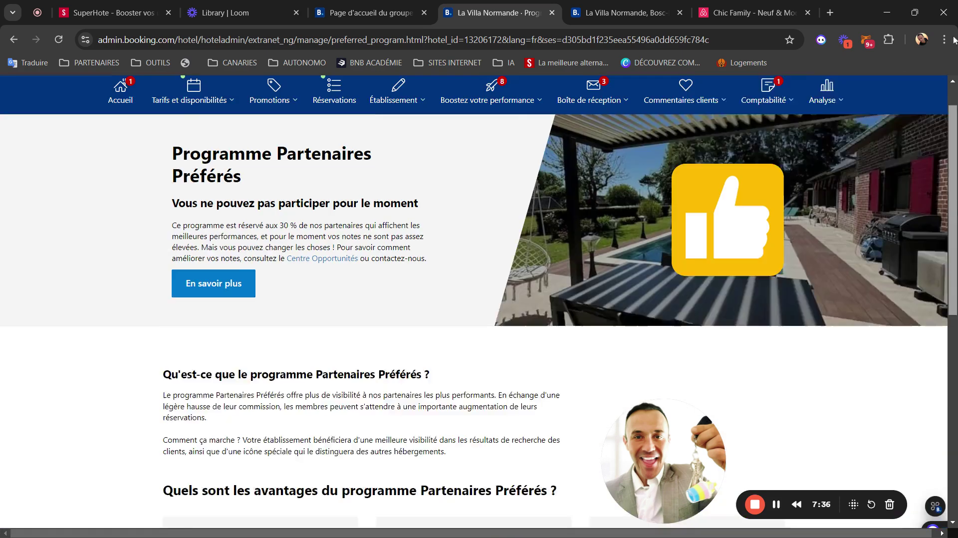
Step: Open the Genius partner programme page (Programme partenaires Genius) and review how it works and the villa's Genius status
{"action": "left_click", "coordinate": [499, 138]}
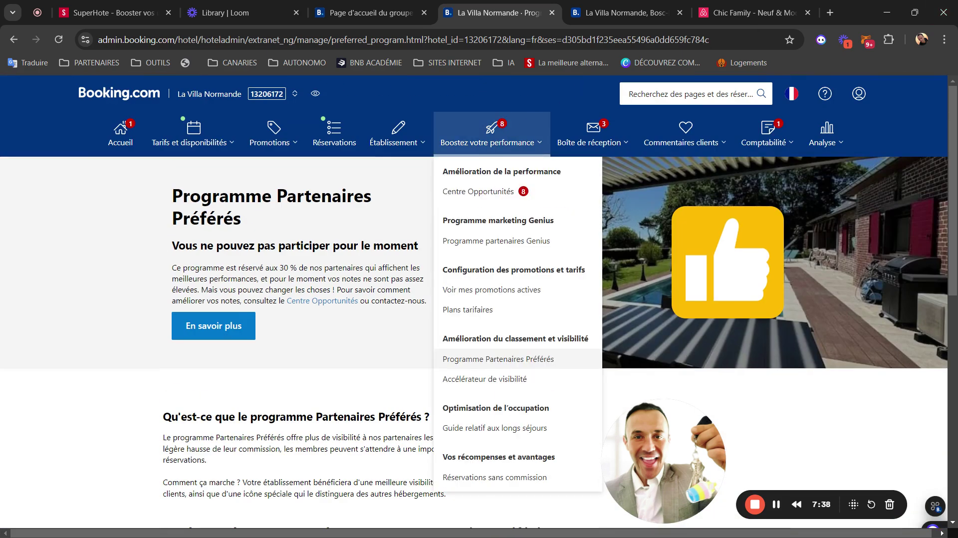
{"action": "left_click", "coordinate": [474, 242]}
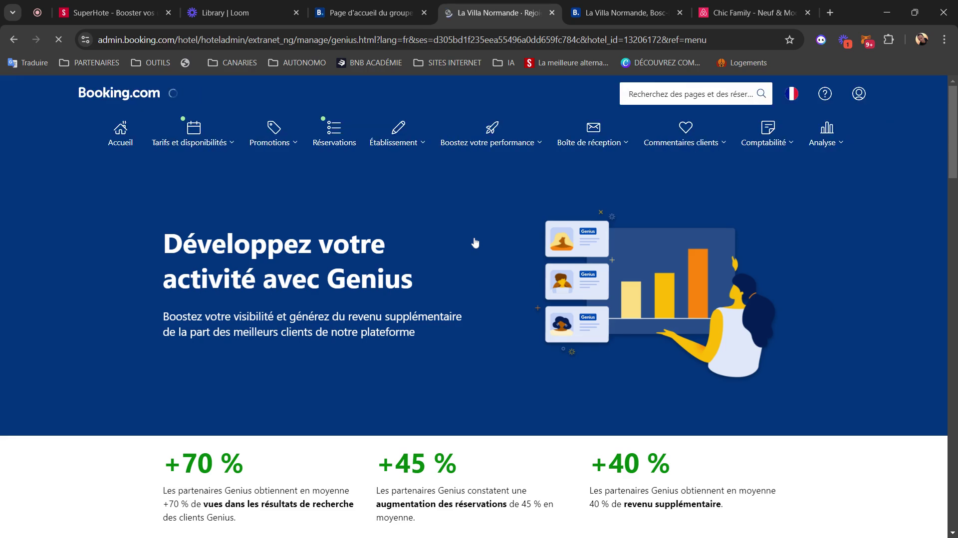
{"action": "scroll", "coordinate": [475, 241], "scroll_direction": "down", "scroll_amount": 10}
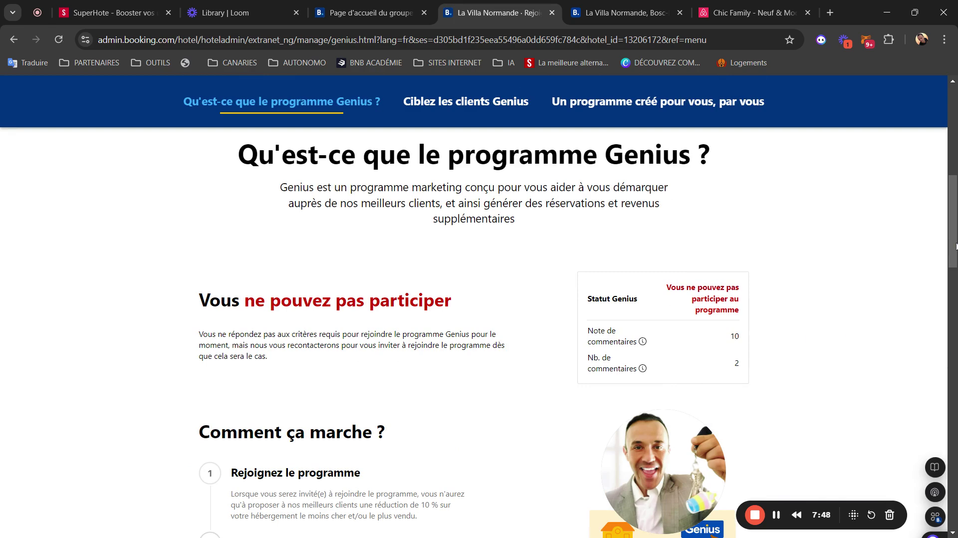
{"action": "scroll", "coordinate": [955, 244], "scroll_direction": "up", "scroll_amount": 10}
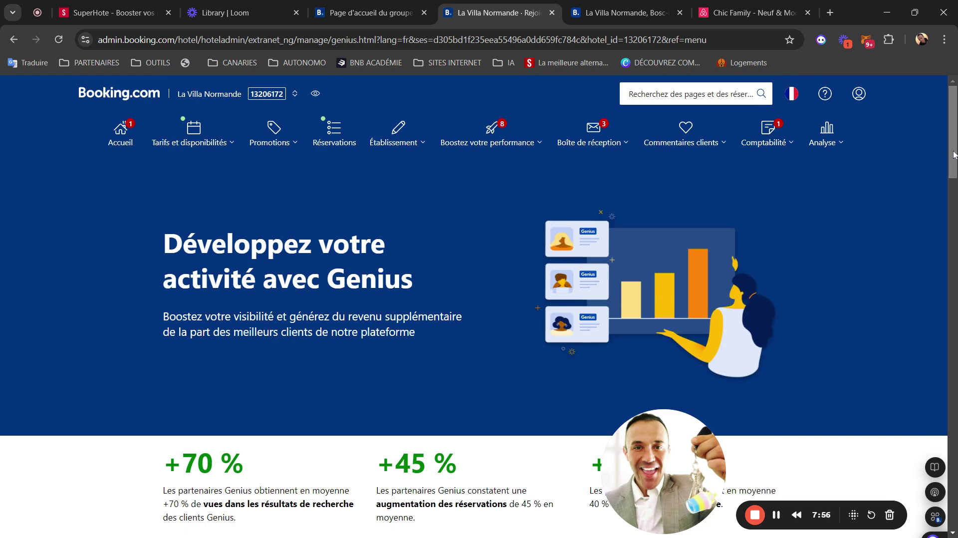
{"action": "left_click_drag", "start_coordinate": [954, 155], "coordinate": [954, 212]}
{"action": "scroll", "coordinate": [411, 162], "scroll_direction": "down", "scroll_amount": 4}
{"action": "scroll", "coordinate": [411, 163], "scroll_direction": "up", "scroll_amount": 10}
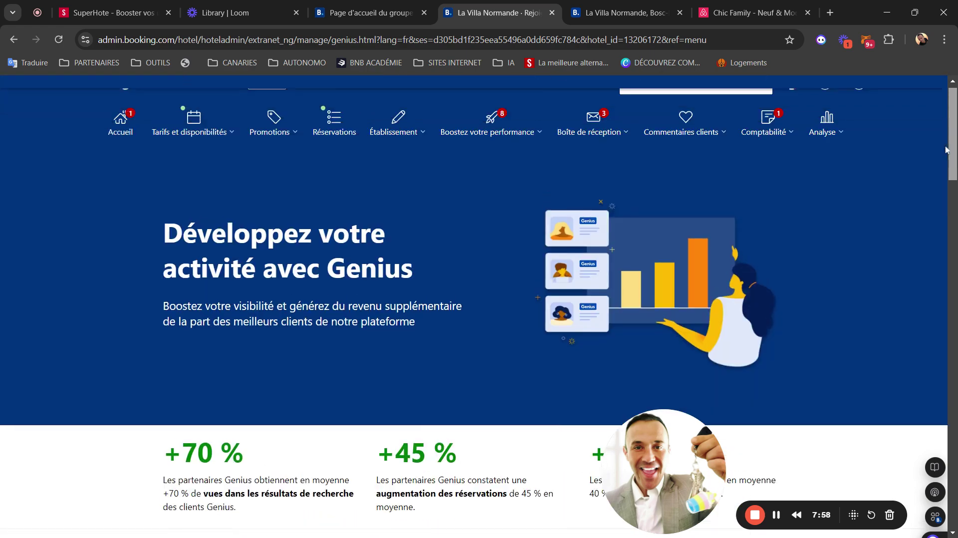
Step: Open the guest questions (Questions des clients) in the villa's inbox and read the new question
{"action": "left_click", "coordinate": [595, 151]}
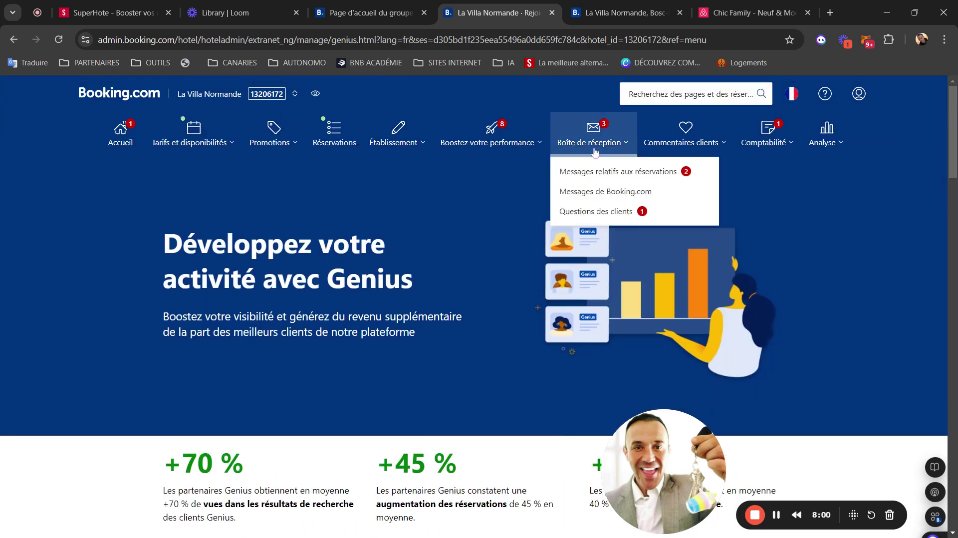
{"action": "left_click", "coordinate": [587, 212]}
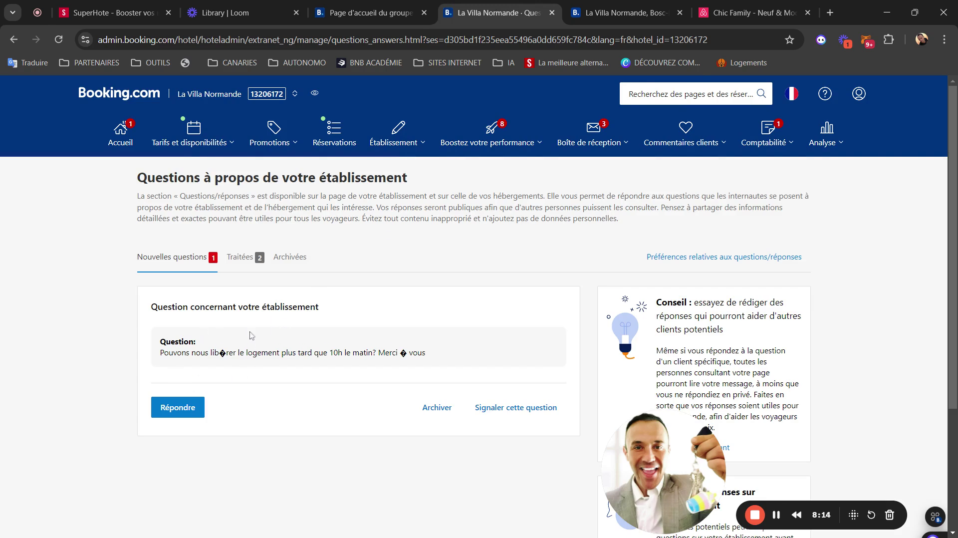
Step: Open the villa's Conditions page and review the cancellation and prepayment policies and their modification exceptions
{"action": "left_click", "coordinate": [487, 142]}
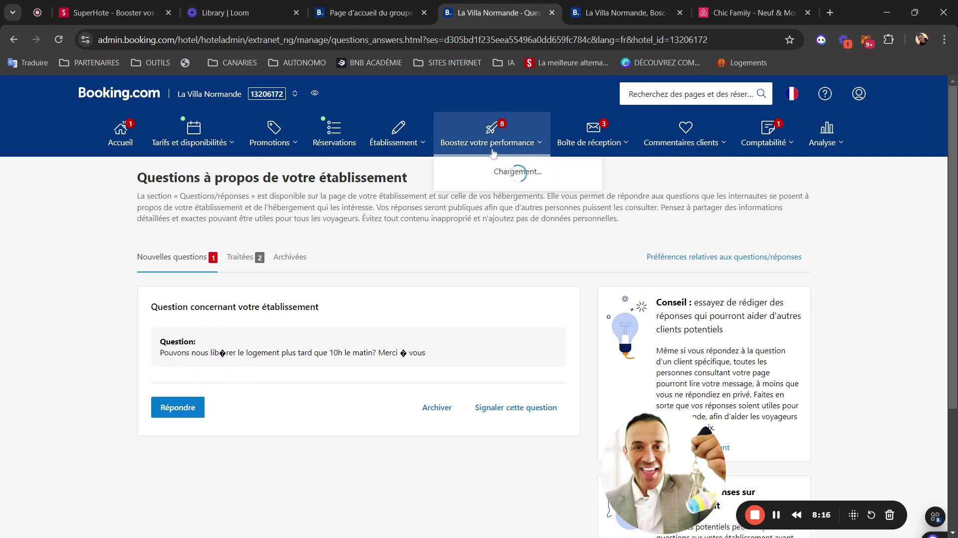
{"action": "left_click", "coordinate": [404, 140]}
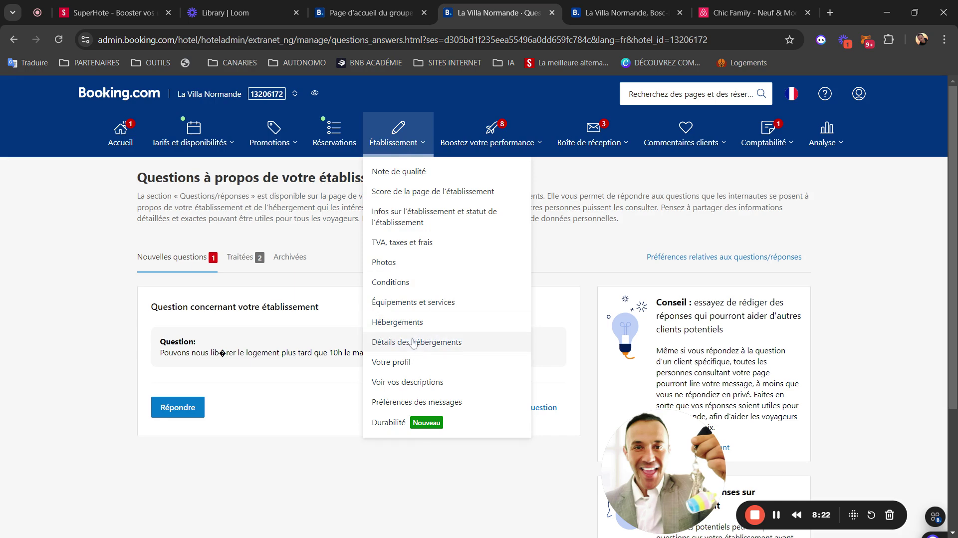
{"action": "left_click", "coordinate": [389, 289]}
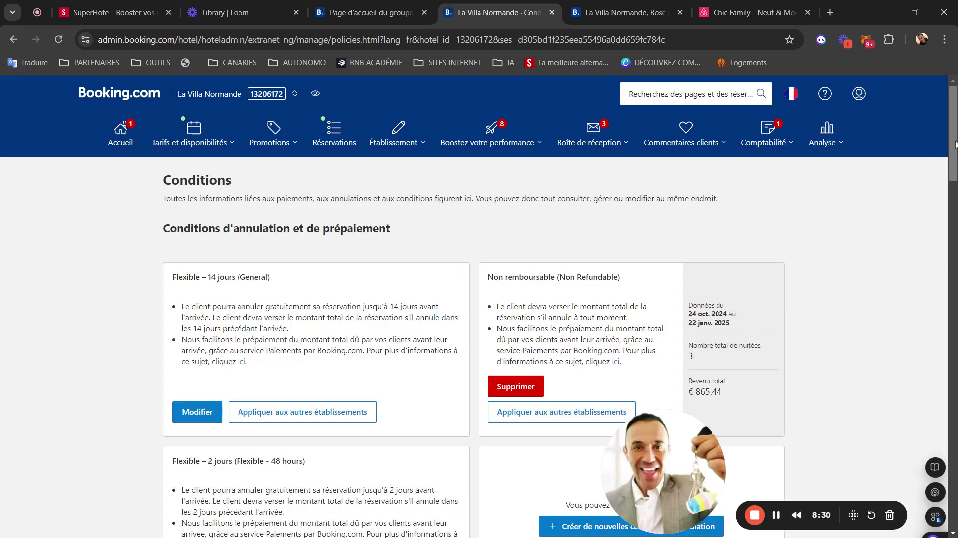
{"action": "scroll", "coordinate": [927, 151], "scroll_direction": "down", "scroll_amount": 10}
{"action": "scroll", "coordinate": [553, 305], "scroll_direction": "up", "scroll_amount": 8}
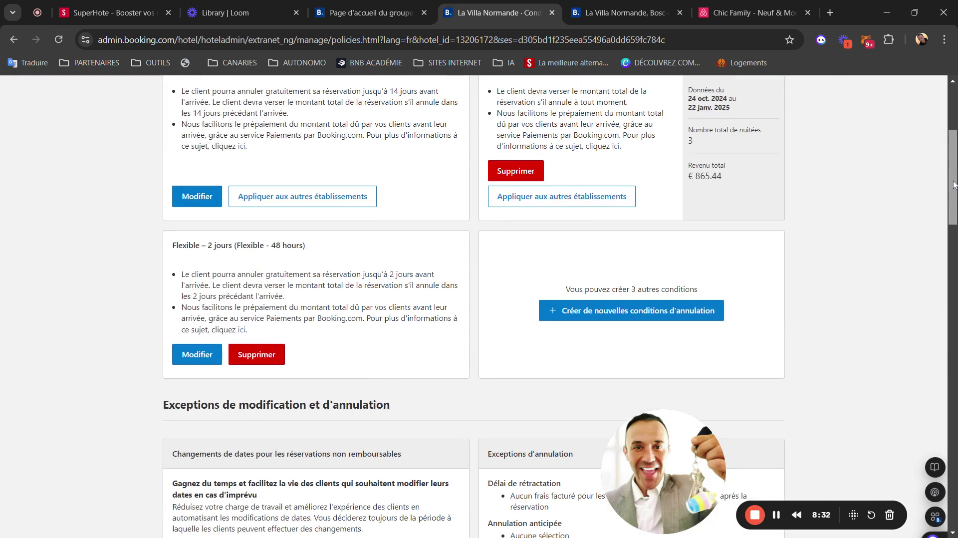
{"action": "scroll", "coordinate": [554, 305], "scroll_direction": "down", "scroll_amount": 5}
{"action": "scroll", "coordinate": [222, 238], "scroll_direction": "down", "scroll_amount": 9}
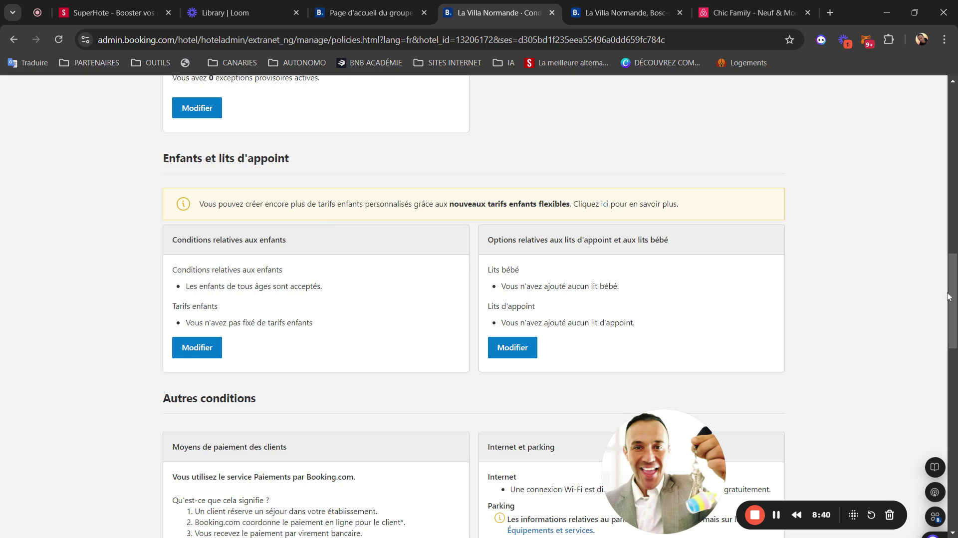
Step: Review the children's conditions, payment methods, guest information, extra fees, damage policy, key handover and house rules
{"action": "scroll", "coordinate": [949, 297], "scroll_direction": "down", "scroll_amount": 3}
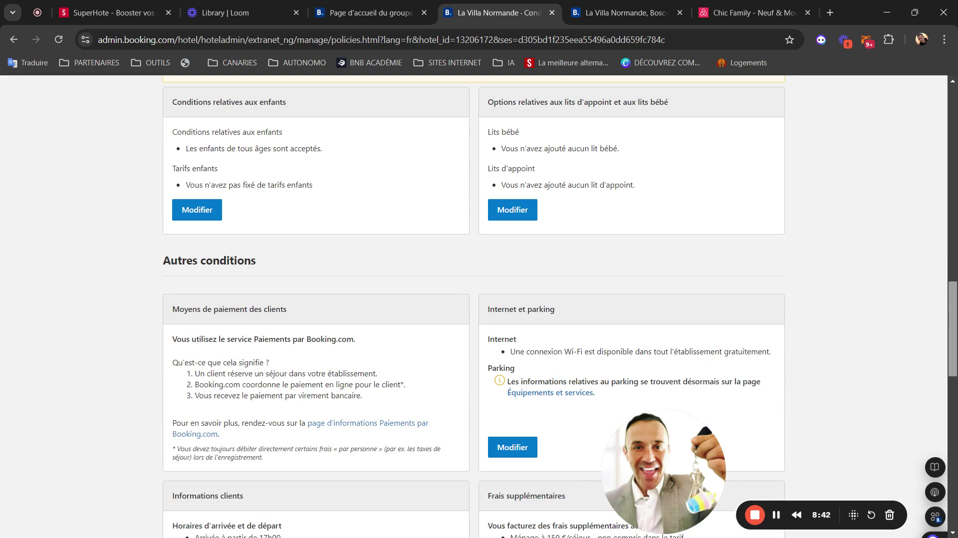
{"action": "scroll", "coordinate": [949, 296], "scroll_direction": "down", "scroll_amount": 5}
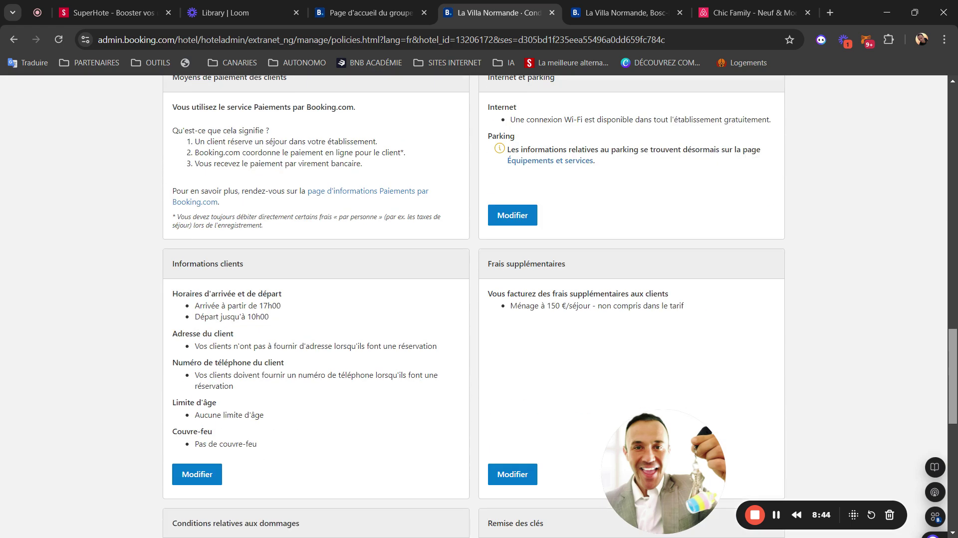
{"action": "scroll", "coordinate": [954, 384], "scroll_direction": "down", "scroll_amount": 2}
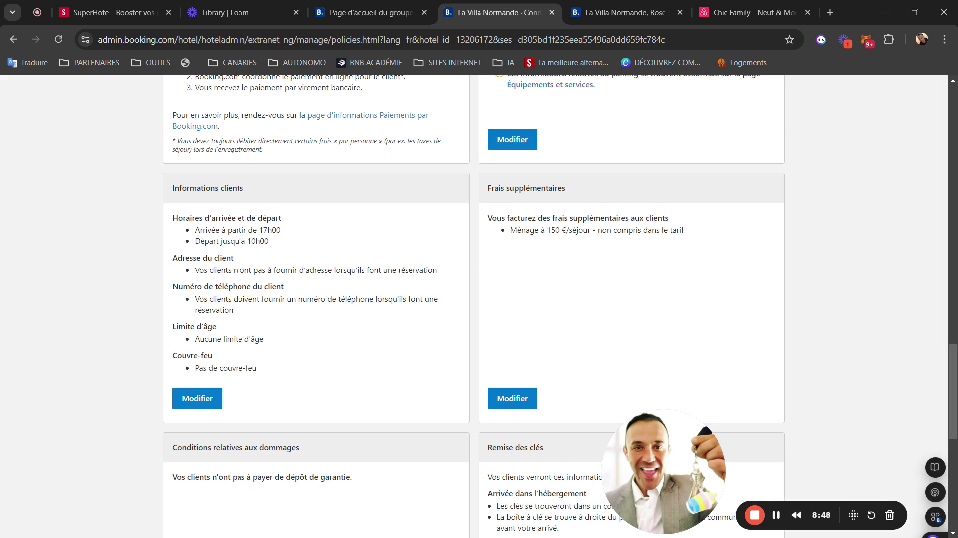
{"action": "scroll", "coordinate": [479, 299], "scroll_direction": "down", "scroll_amount": 3}
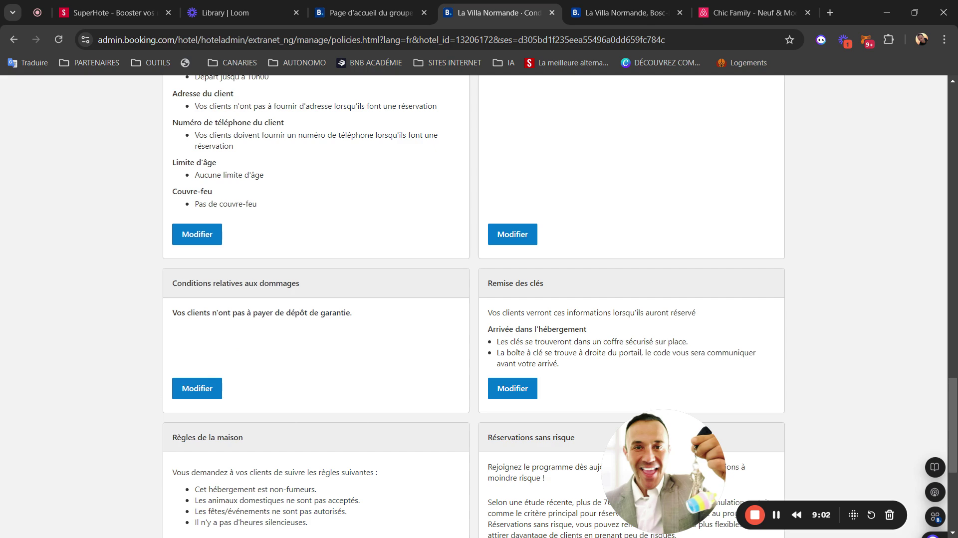
{"action": "scroll", "coordinate": [268, 107], "scroll_direction": "down", "scroll_amount": 4}
{"action": "scroll", "coordinate": [268, 106], "scroll_direction": "up", "scroll_amount": 20}
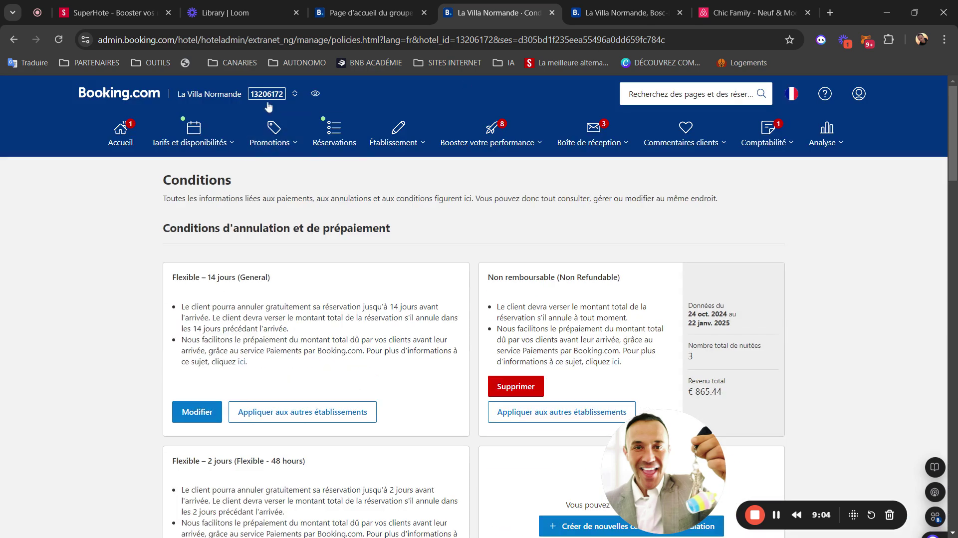
Step: Open La Villa Normande's public Booking.com listing and display its full photo gallery
{"action": "left_click", "coordinate": [268, 96]}
{"action": "left_click", "coordinate": [227, 132]}
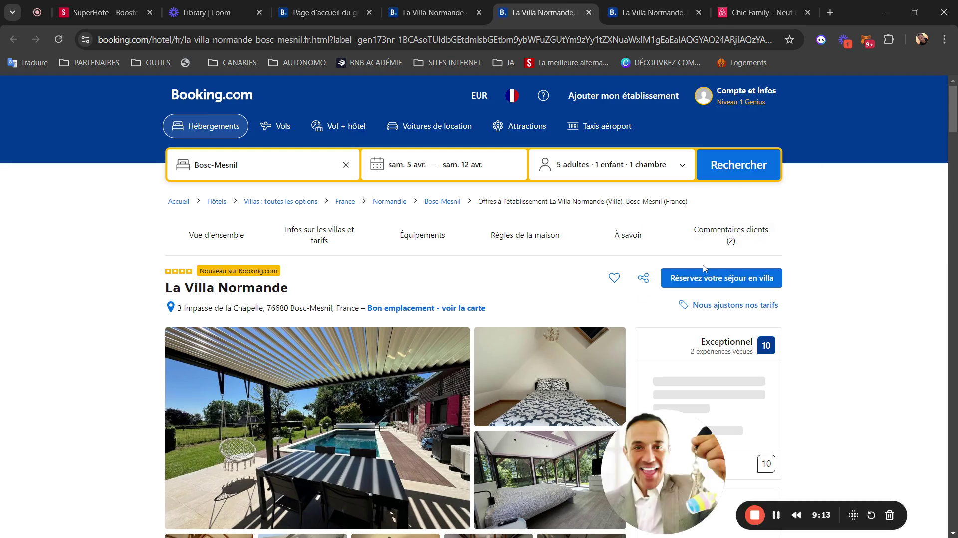
{"action": "left_click", "coordinate": [305, 429]}
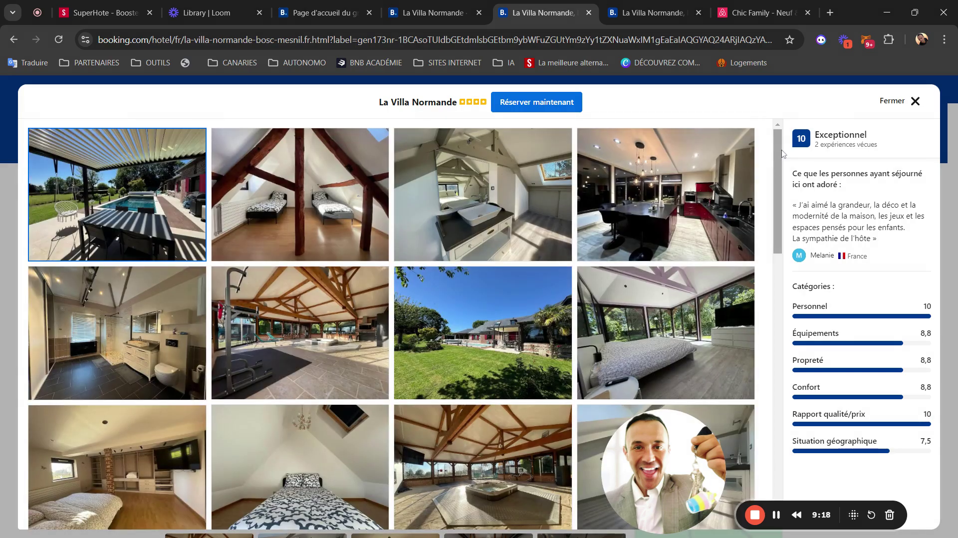
Step: Examine the whole photo gallery from the cover photo to the last one, checking the order of interior and exterior shots
{"action": "left_click_drag", "start_coordinate": [779, 155], "coordinate": [778, 480]}
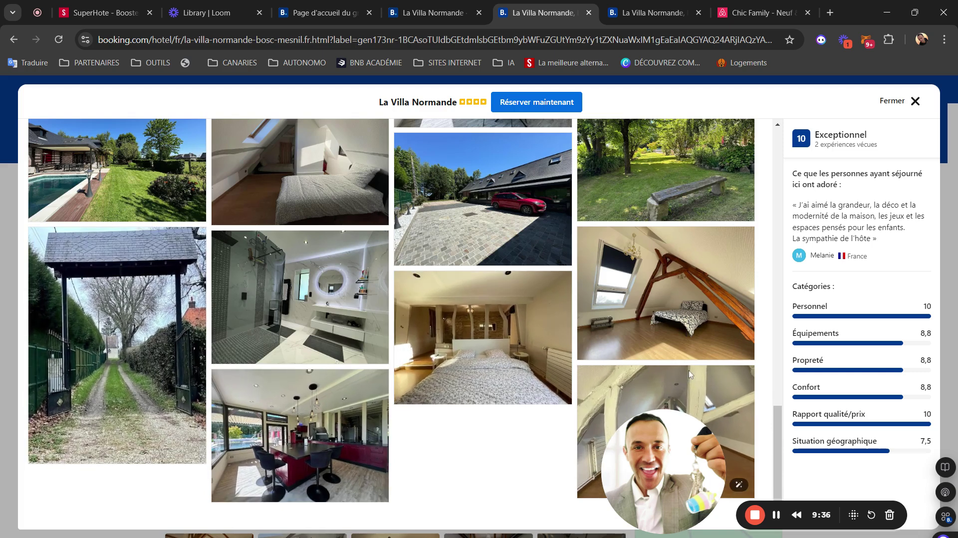
{"action": "left_click_drag", "start_coordinate": [777, 432], "coordinate": [768, 366]}
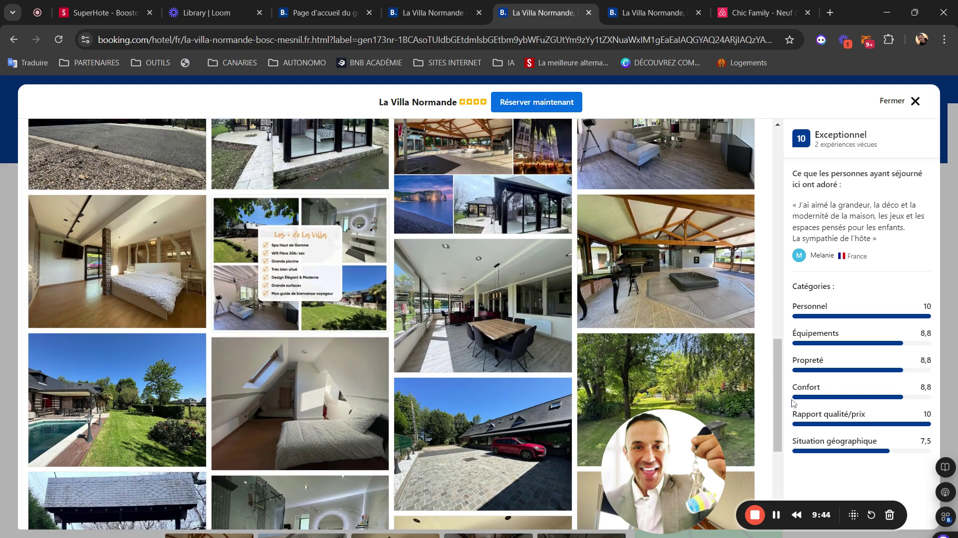
{"action": "left_click_drag", "start_coordinate": [776, 399], "coordinate": [774, 358]}
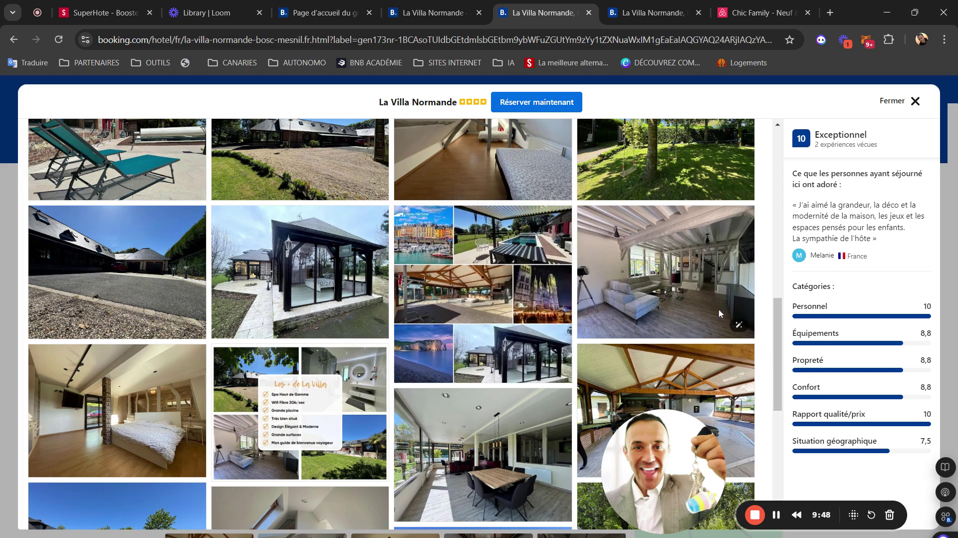
{"action": "left_click_drag", "start_coordinate": [776, 360], "coordinate": [759, 226]}
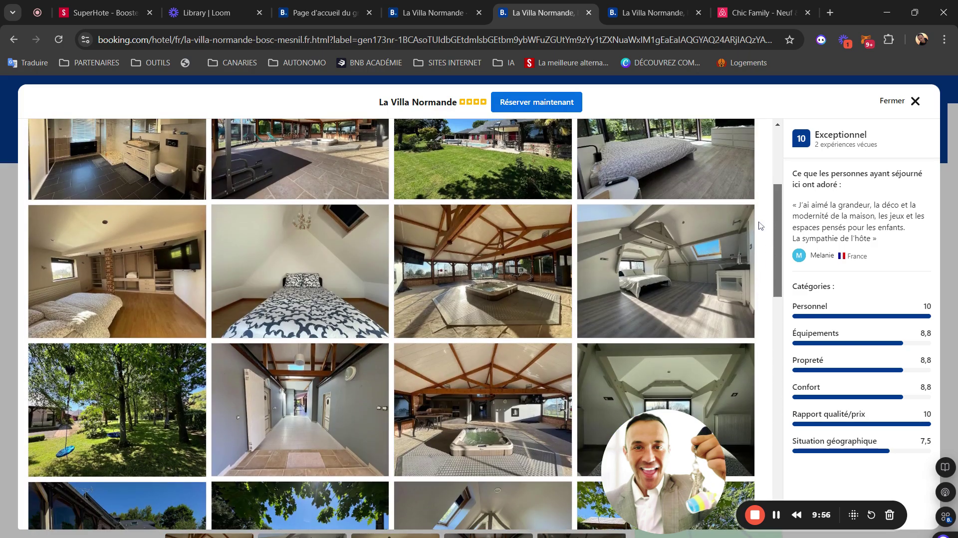
{"action": "scroll", "coordinate": [447, 334], "scroll_direction": "up", "scroll_amount": 5}
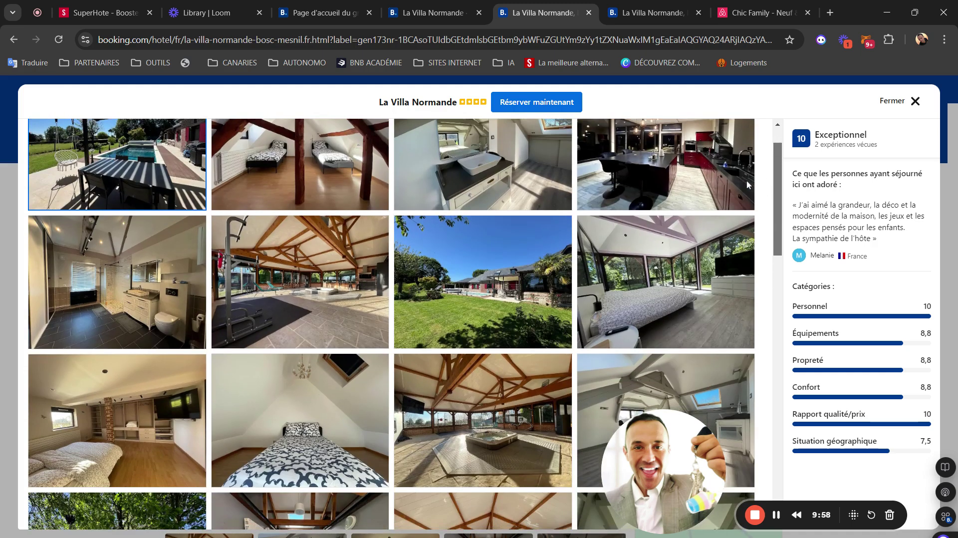
{"action": "scroll", "coordinate": [447, 334], "scroll_direction": "down", "scroll_amount": 3}
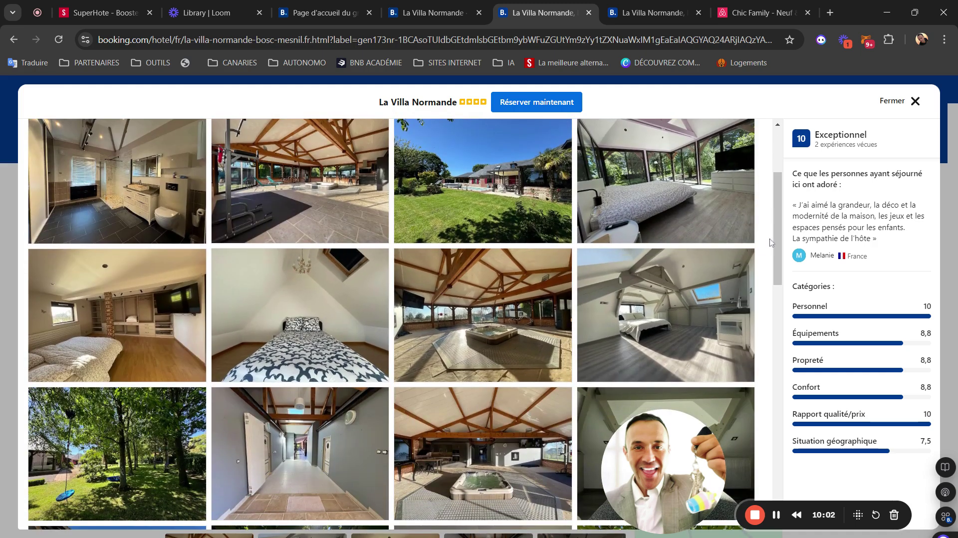
{"action": "left_click_drag", "start_coordinate": [776, 235], "coordinate": [762, 109]}
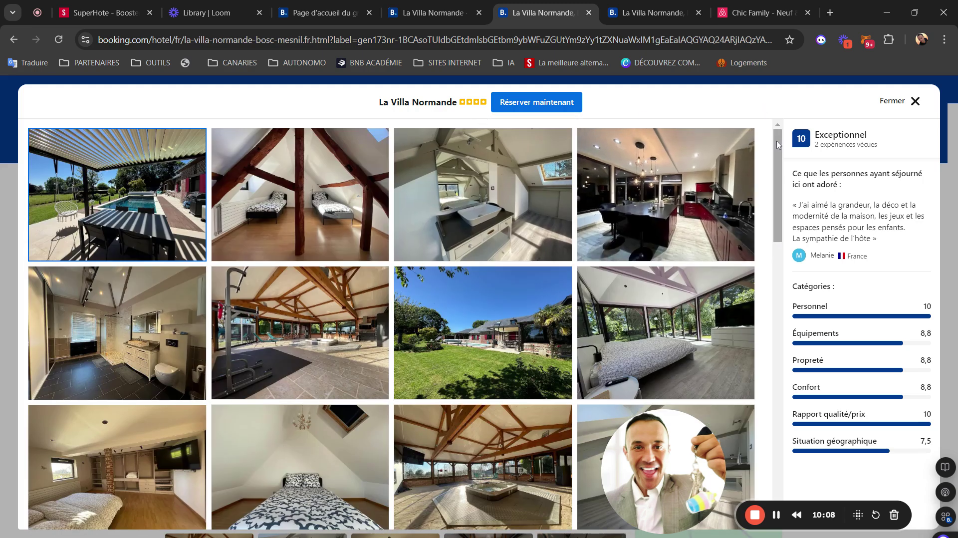
{"action": "left_click_drag", "start_coordinate": [776, 140], "coordinate": [798, 312]}
{"action": "scroll", "coordinate": [811, 388], "scroll_direction": "down", "scroll_amount": 3}
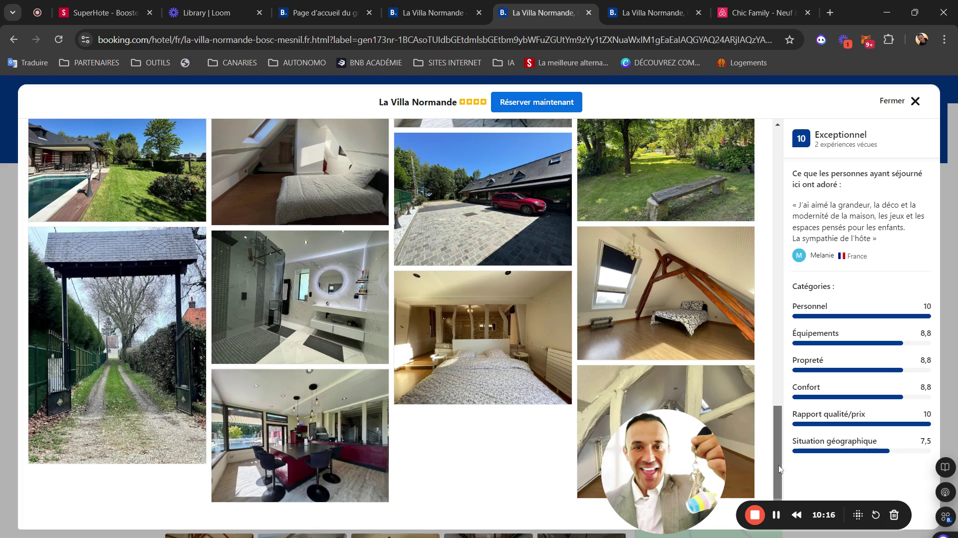
{"action": "left_click_drag", "start_coordinate": [777, 449], "coordinate": [754, 127]}
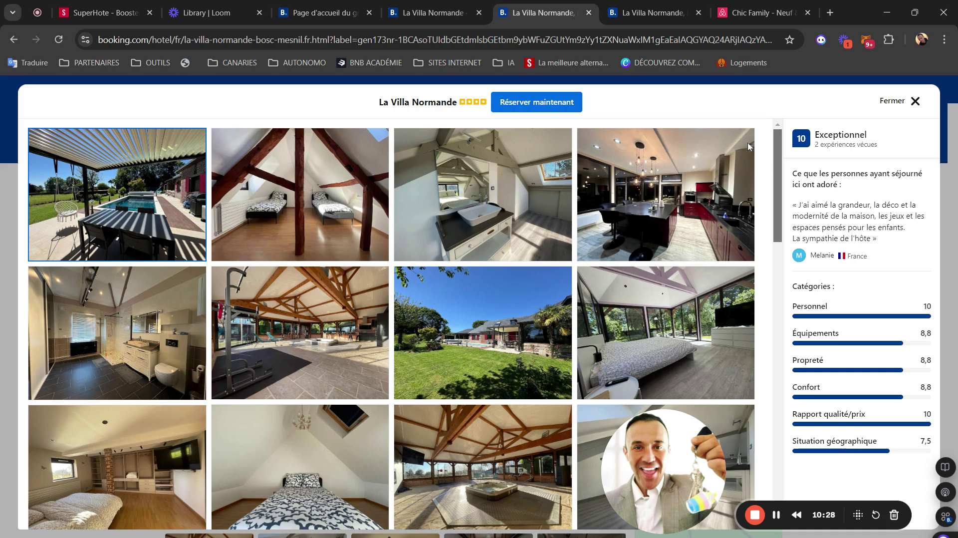
{"action": "scroll", "coordinate": [747, 244], "scroll_direction": "down", "scroll_amount": 6}
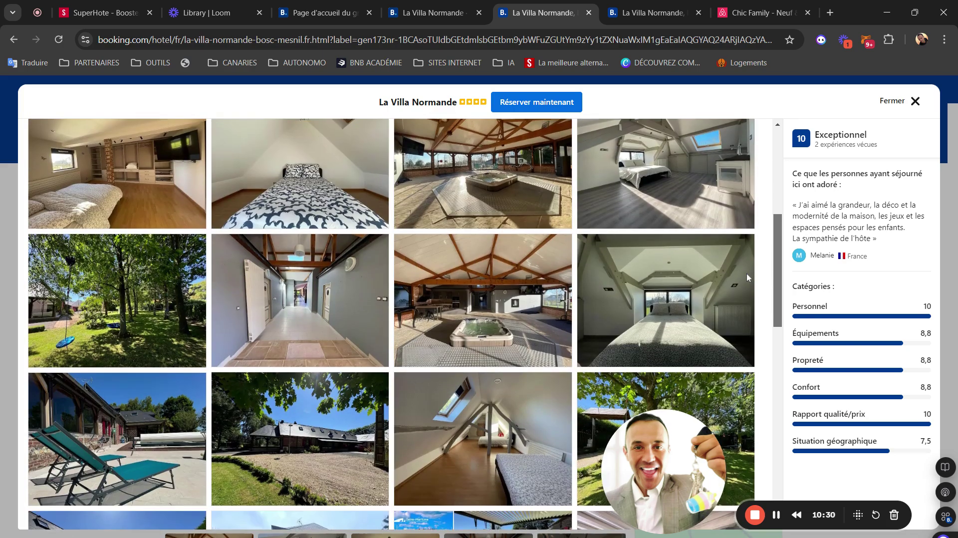
Step: Look through the remaining gallery photos, return to the first ones and close the gallery
{"action": "scroll", "coordinate": [749, 295], "scroll_direction": "down", "scroll_amount": 3}
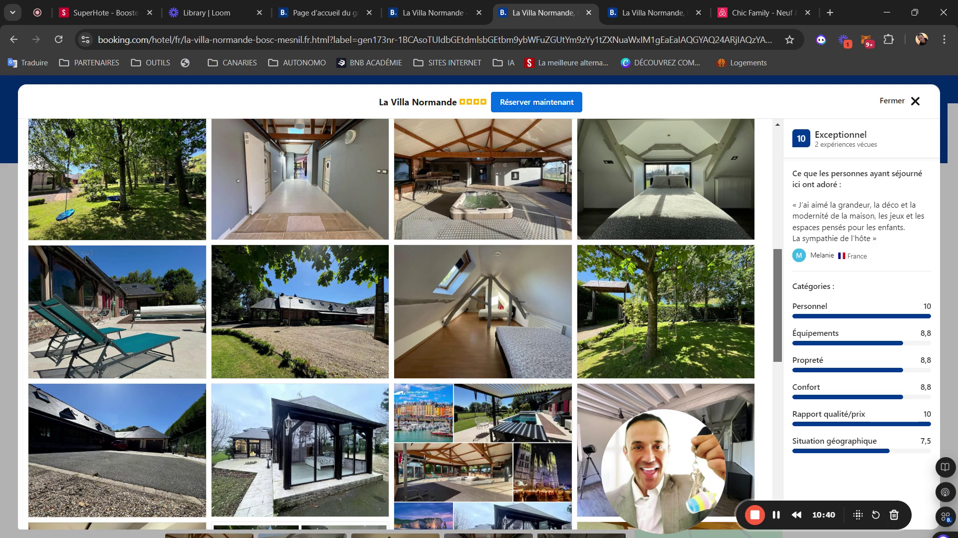
{"action": "scroll", "coordinate": [270, 389], "scroll_direction": "down", "scroll_amount": 10}
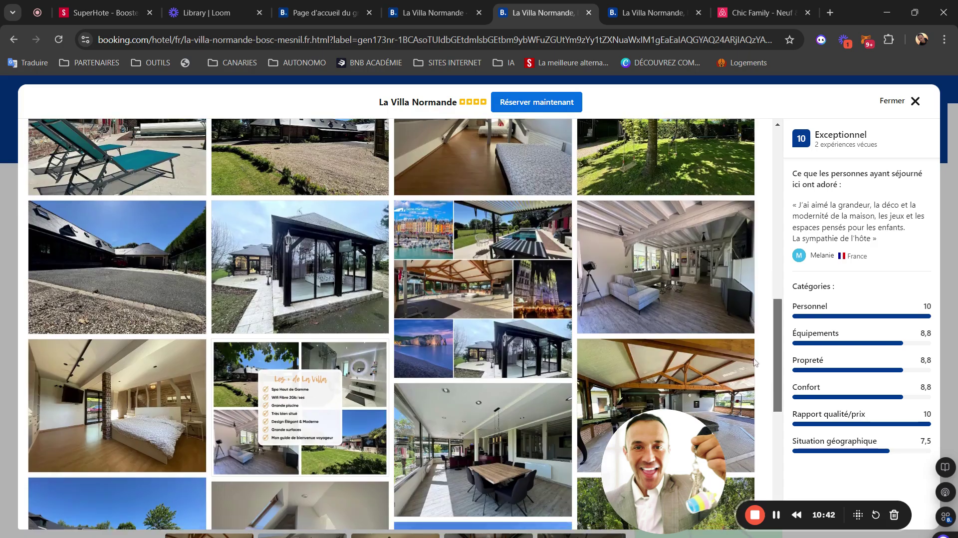
{"action": "scroll", "coordinate": [702, 162], "scroll_direction": "up", "scroll_amount": 15}
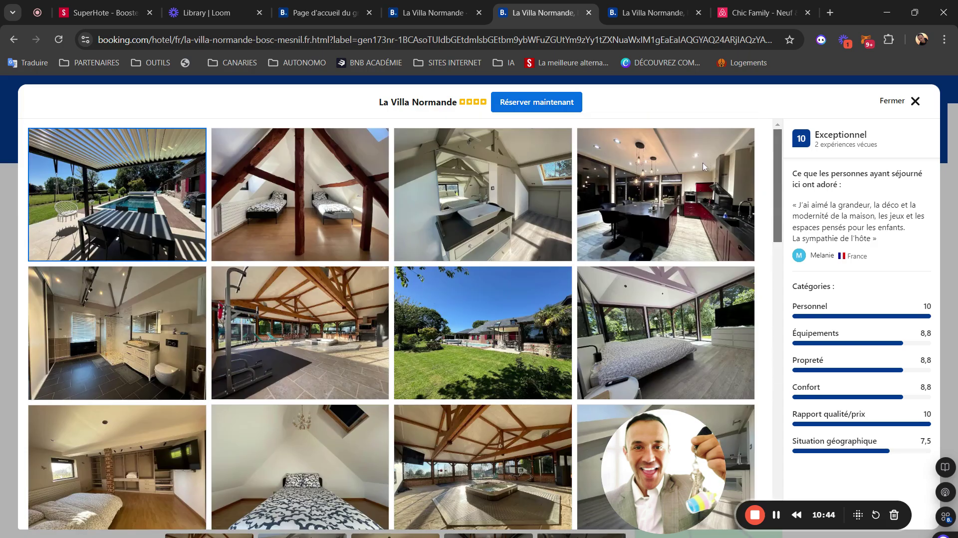
{"action": "left_click", "coordinate": [904, 102]}
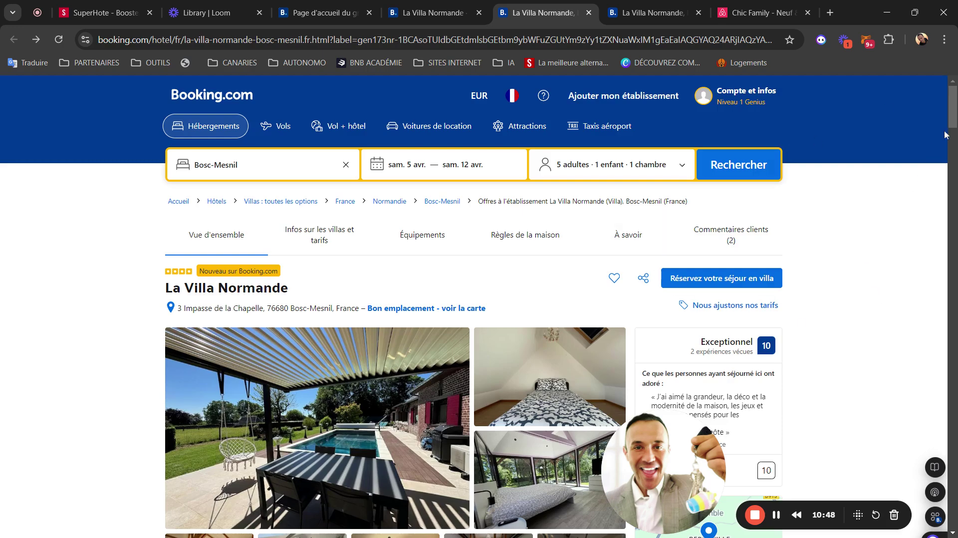
Step: Review the host description and surroundings on the villa's public listing, and return to the extranet's Conditions page with the property list closed
{"action": "left_click_drag", "start_coordinate": [953, 120], "coordinate": [953, 353]}
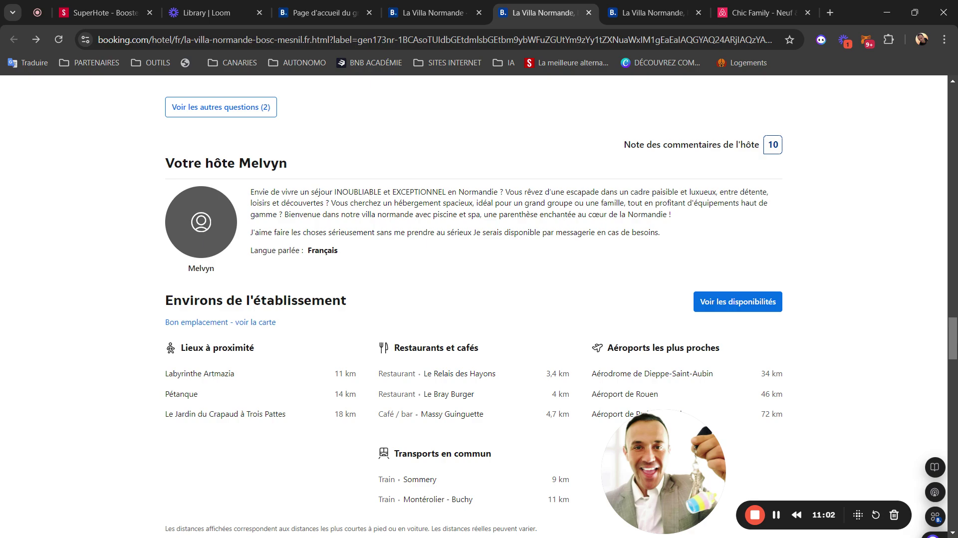
{"action": "left_click_drag", "start_coordinate": [953, 337], "coordinate": [953, 107]}
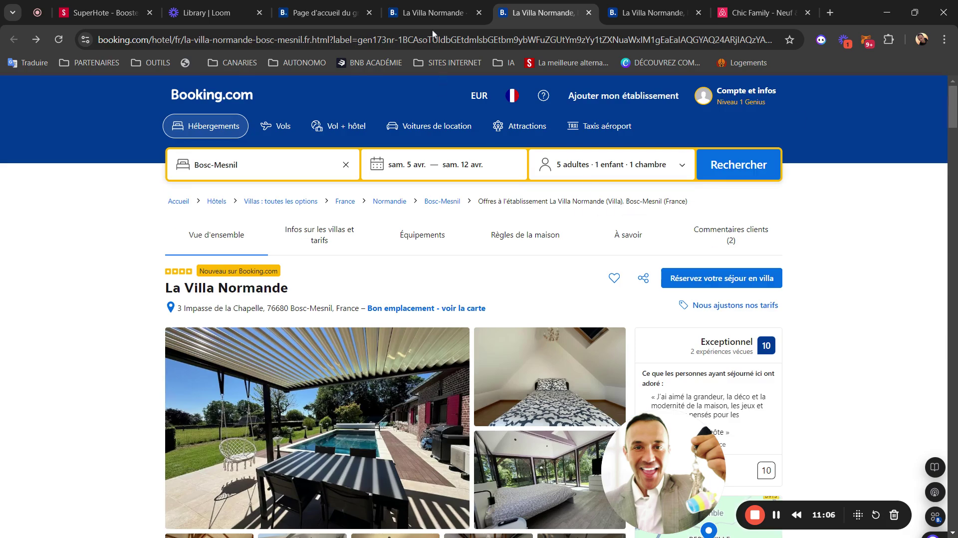
{"action": "left_click", "coordinate": [425, 14]}
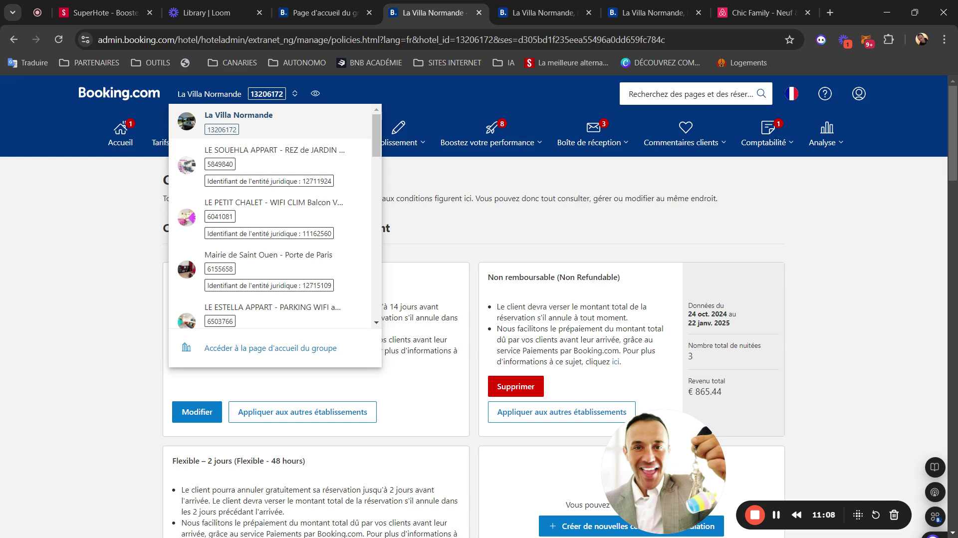
{"action": "left_click", "coordinate": [831, 223]}
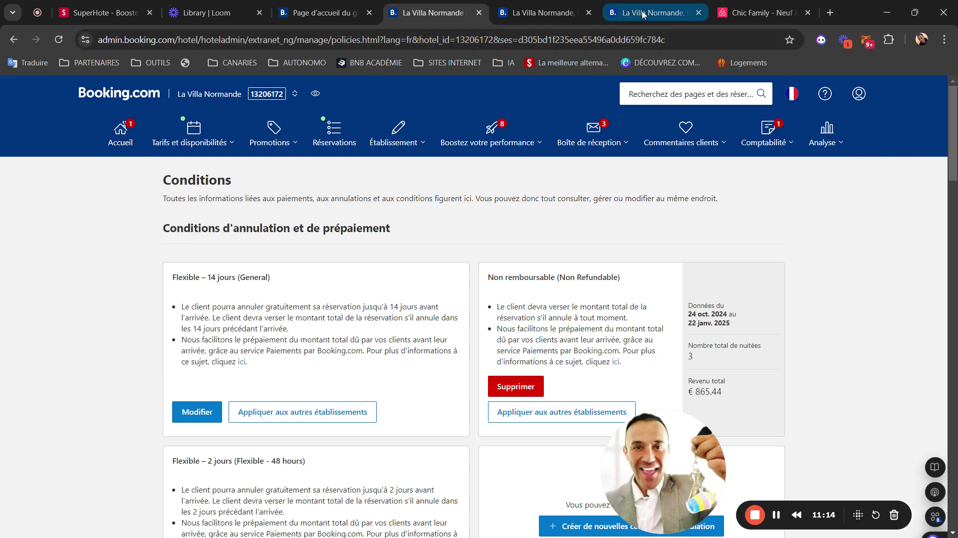
Step: Search Google for "bengalow pamro masoalomas" in place of the Airbnb listing
{"action": "left_click", "coordinate": [744, 15]}
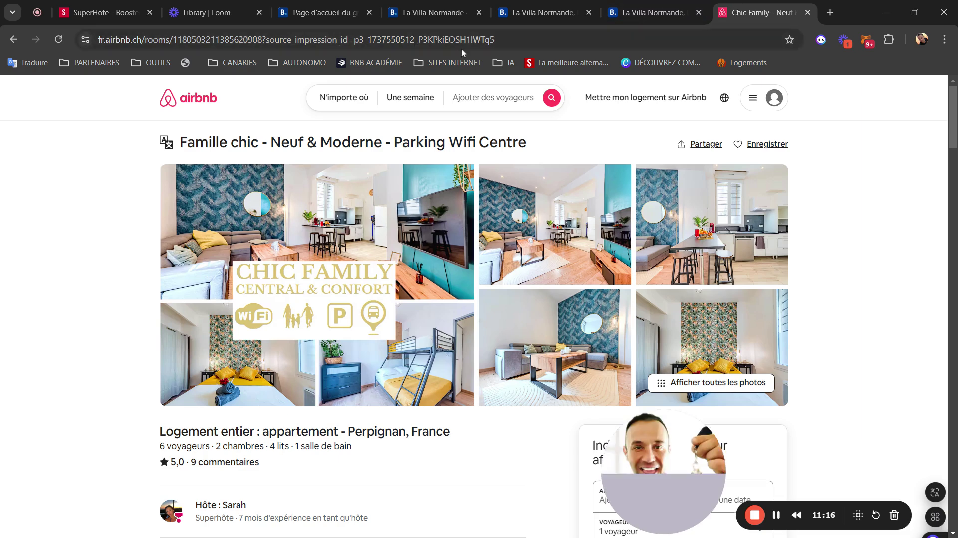
{"action": "left_click", "coordinate": [492, 47]}
{"action": "key", "text": "BackSpace"}
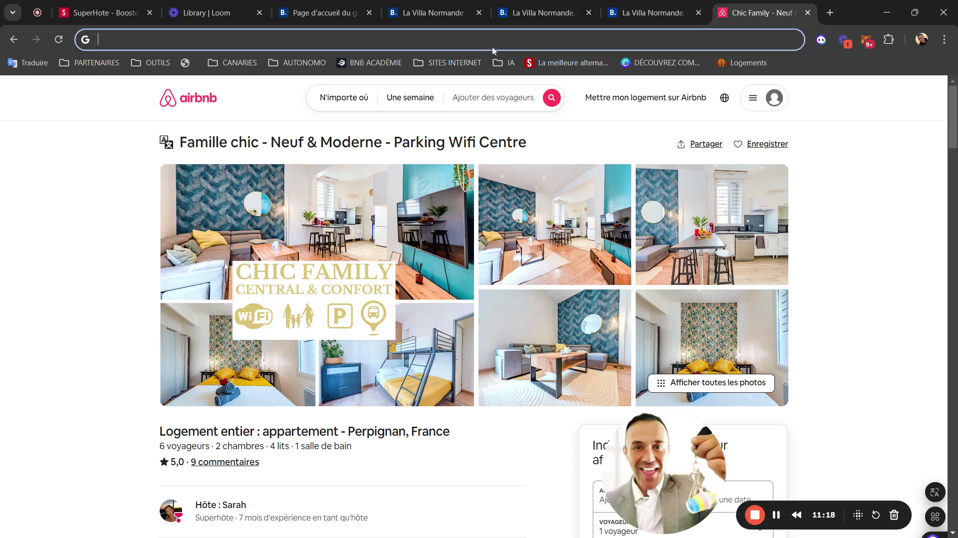
{"action": "type", "text": "bengalow"}
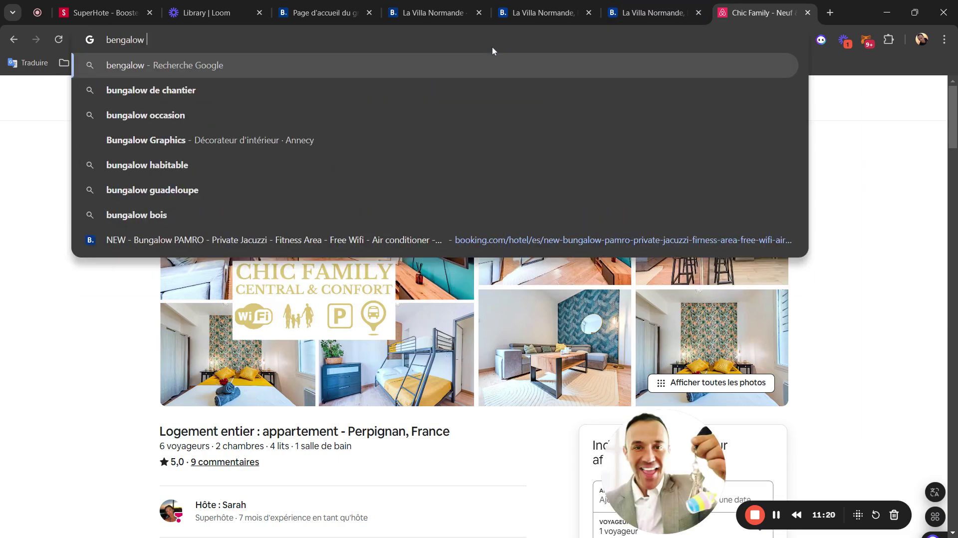
{"action": "type", "text": " pamro"}
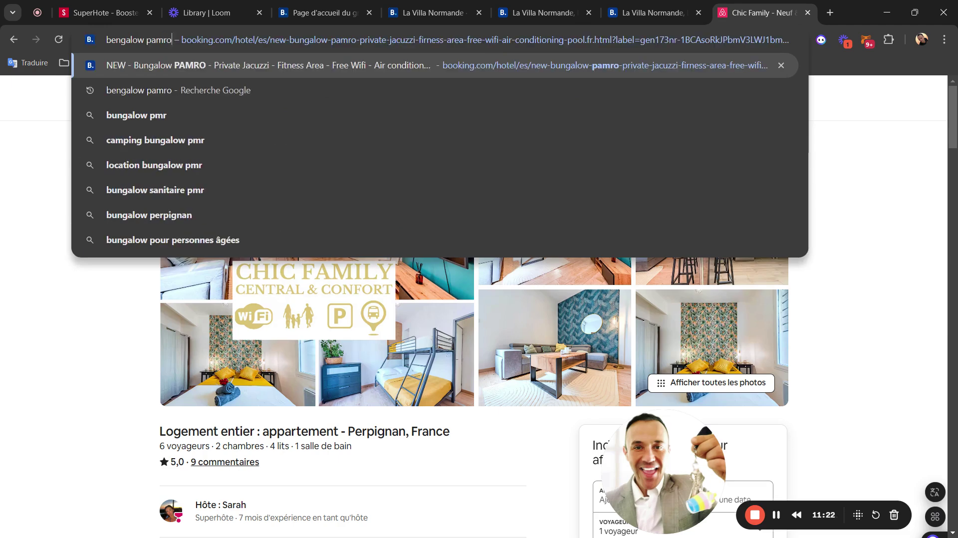
{"action": "type", "text": " masoalomas"}
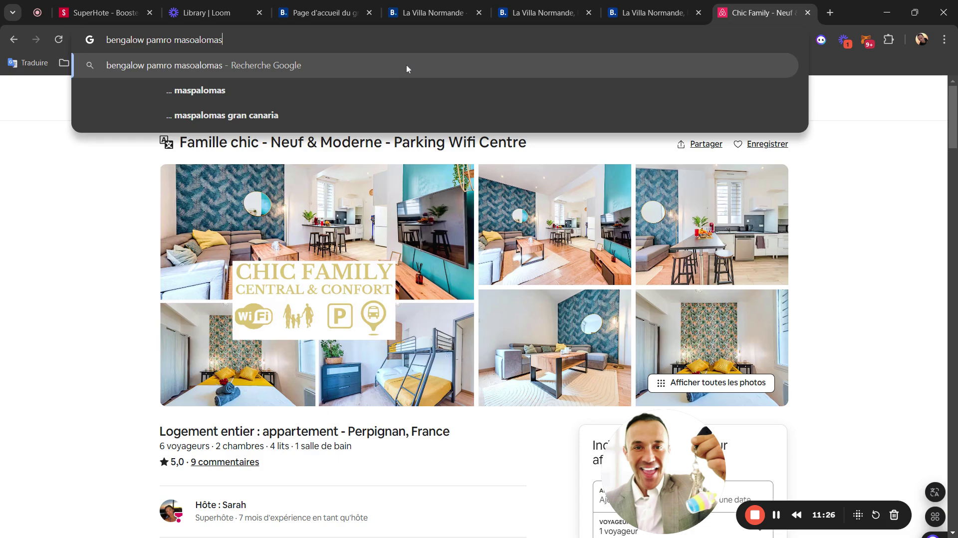
{"action": "key", "text": "Return"}
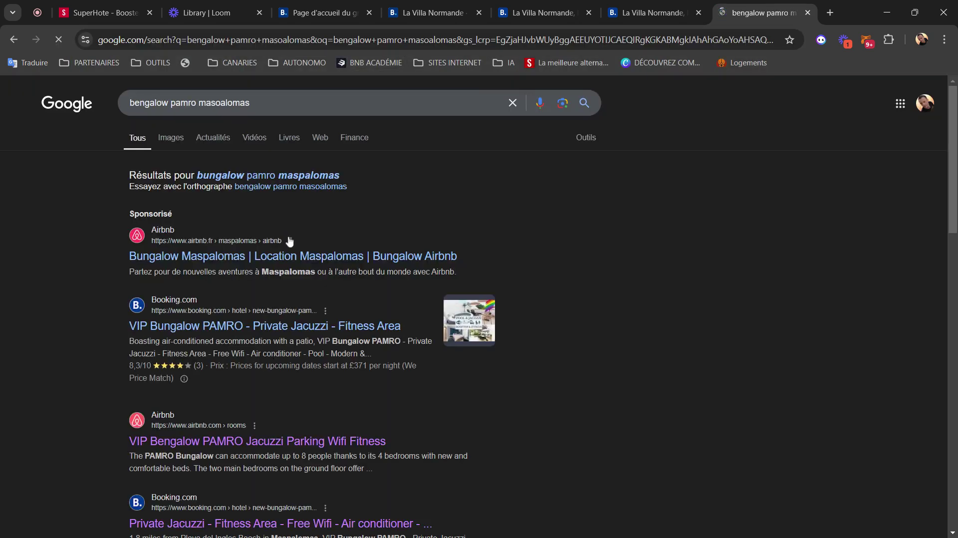
Step: Open the VIP Bungalow PAMRO listing on Booking.com and review its host description as a comparison example
{"action": "left_click", "coordinate": [242, 327]}
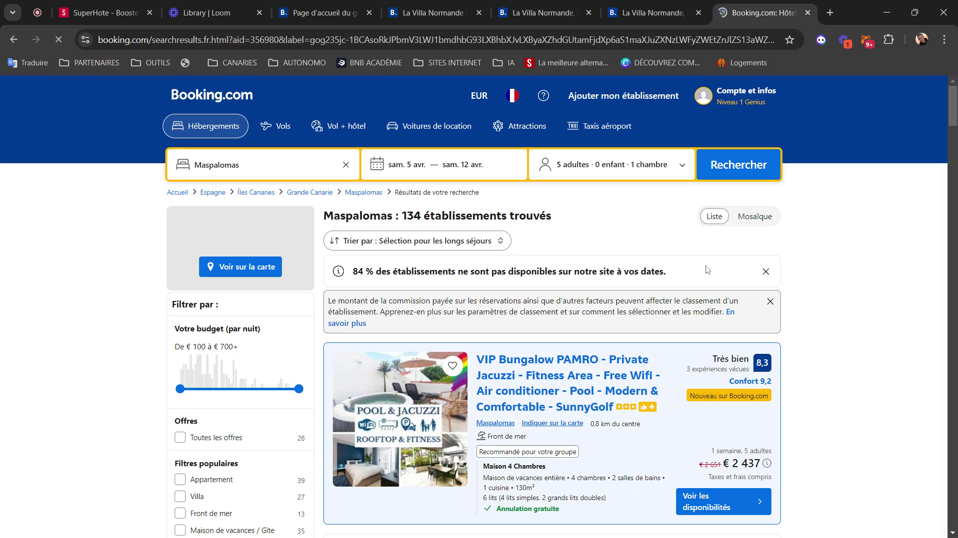
{"action": "left_click", "coordinate": [530, 371]}
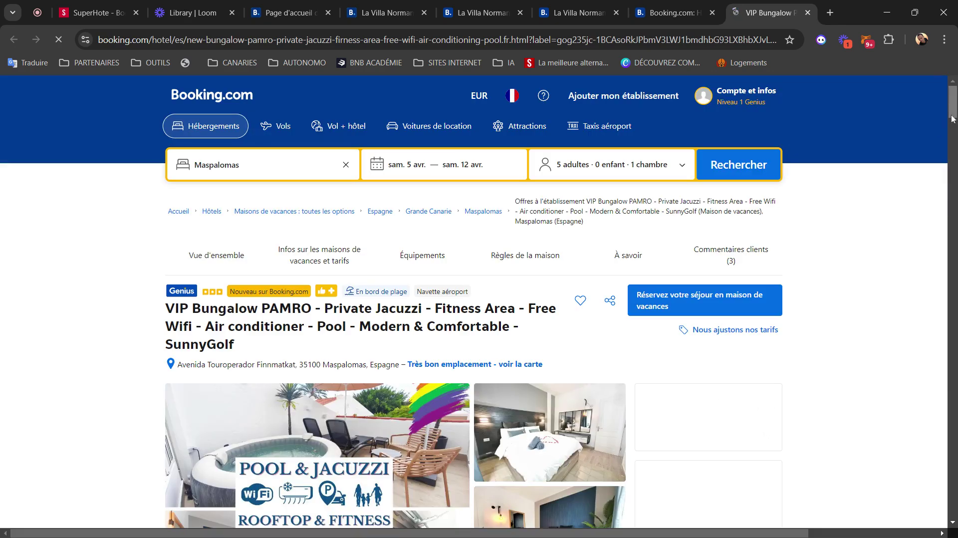
{"action": "left_click_drag", "start_coordinate": [949, 118], "coordinate": [952, 277]}
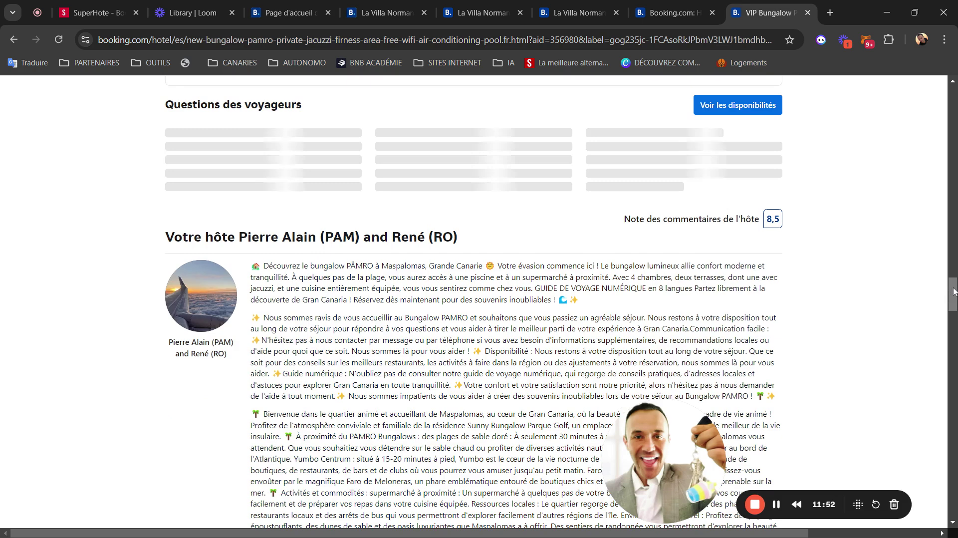
Step: Return to La Villa Normande's public listing and review its host description, guest questions and surroundings section
{"action": "left_click", "coordinate": [673, 13]}
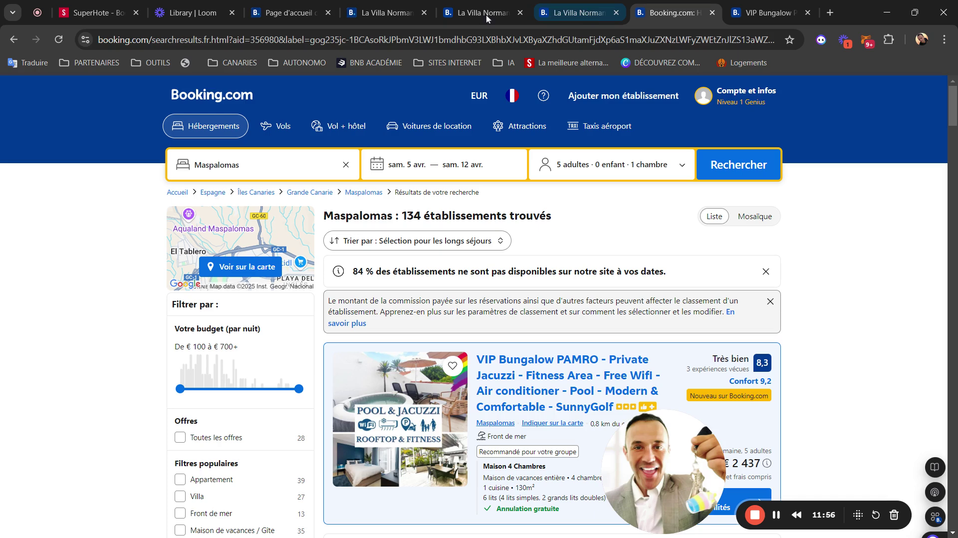
{"action": "key", "text": "ctrl+Page_Up"}
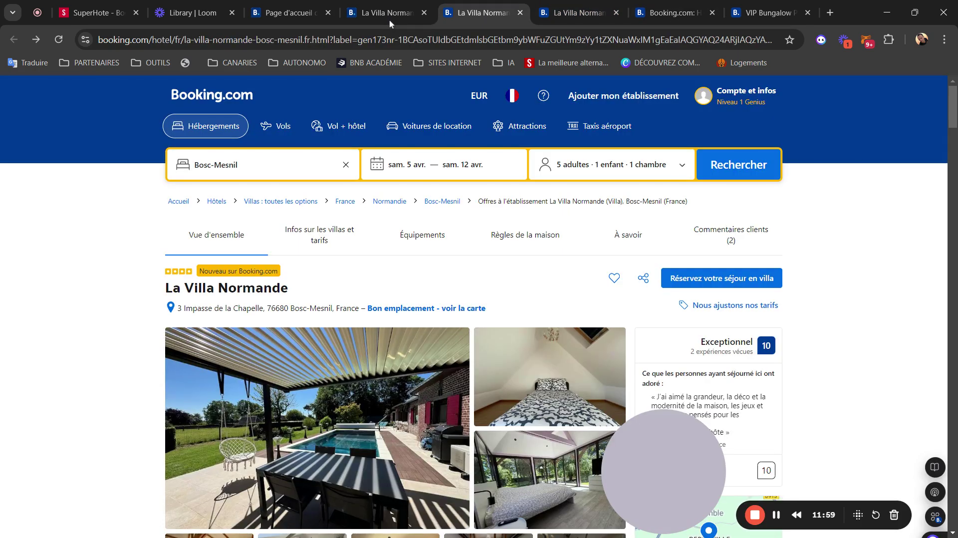
{"action": "left_click", "coordinate": [389, 19]}
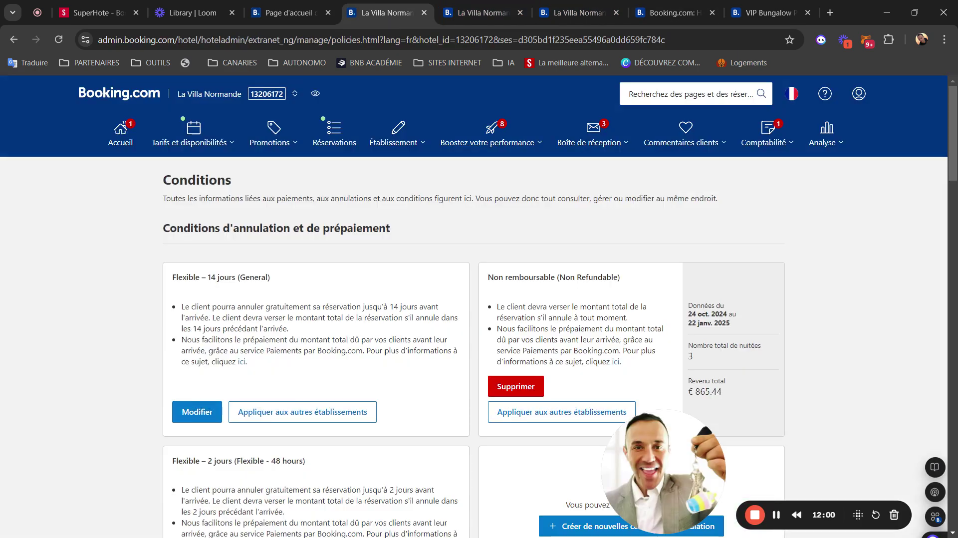
{"action": "left_click", "coordinate": [486, 9]}
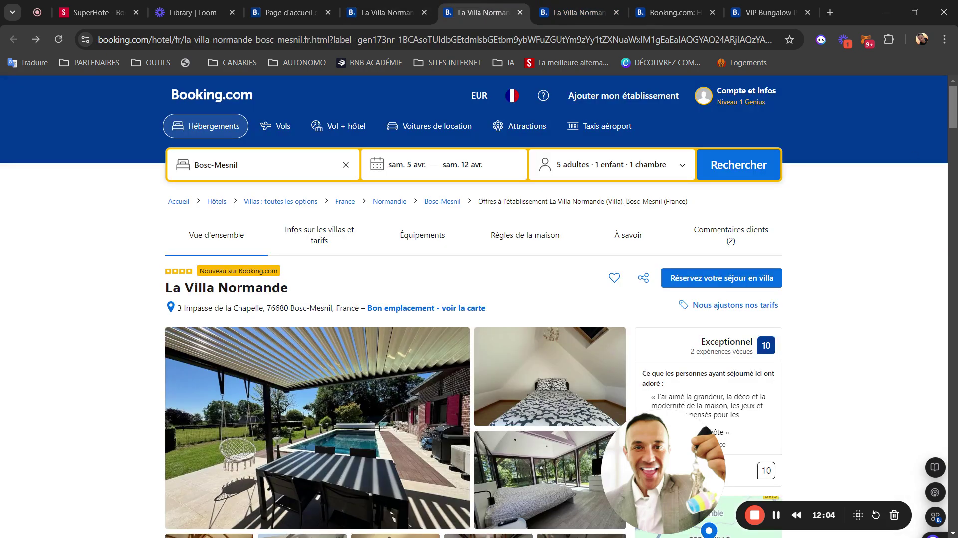
{"action": "scroll", "coordinate": [952, 111], "scroll_direction": "down", "scroll_amount": 10}
{"action": "left_click_drag", "start_coordinate": [954, 169], "coordinate": [952, 336]}
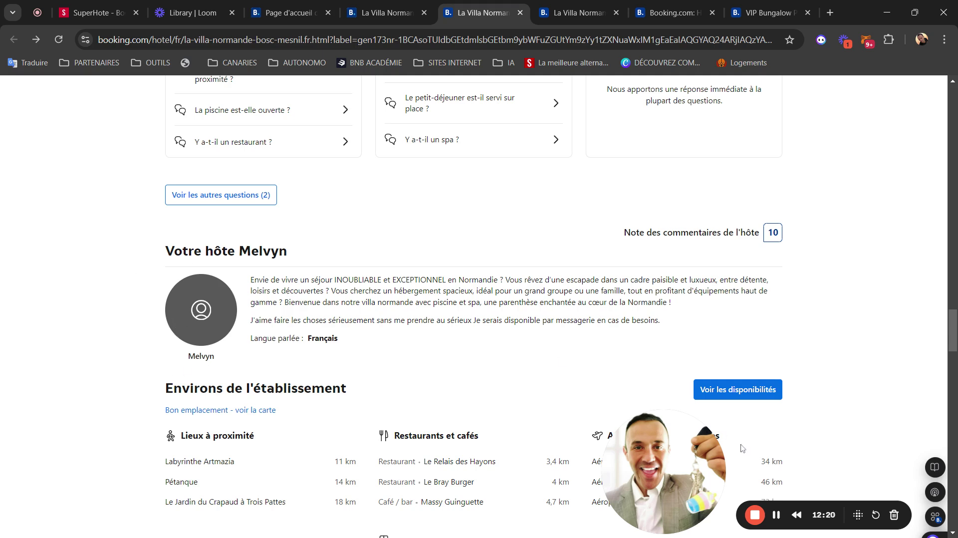
{"action": "left_click", "coordinate": [754, 517]}
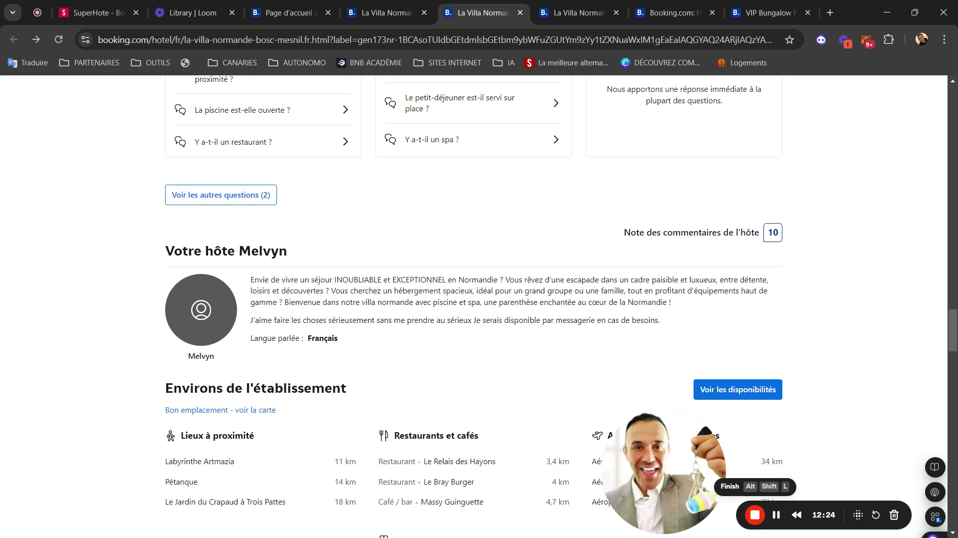